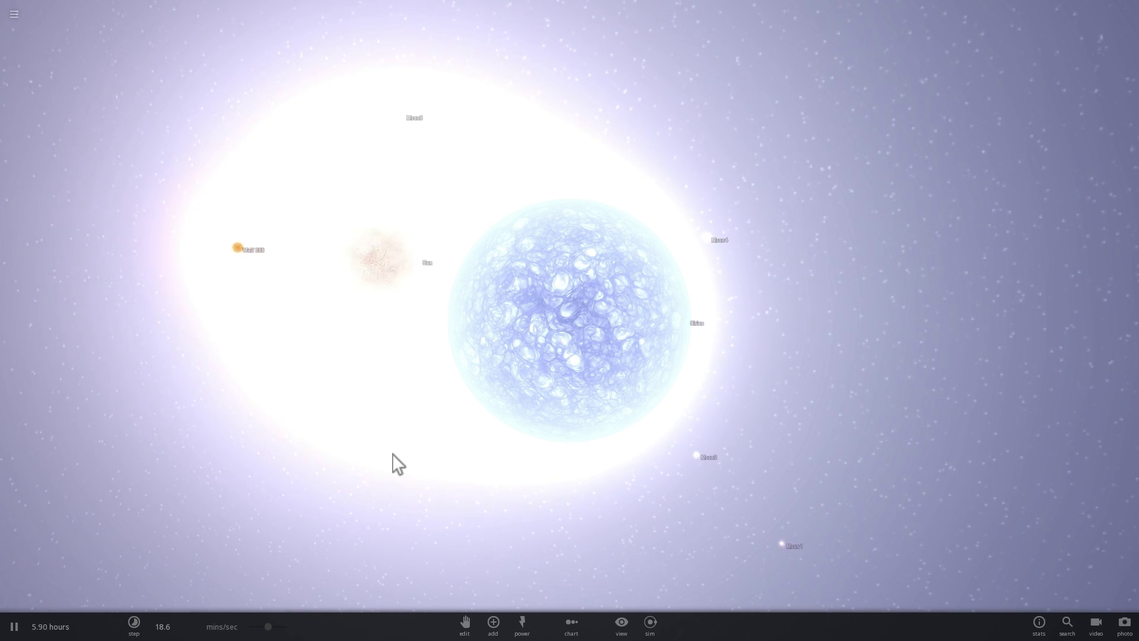
# Step: Speed up the running Sirius system to about 1 hour per second and view it from farther away
pyautogui.scroll(-2, 396, 452)
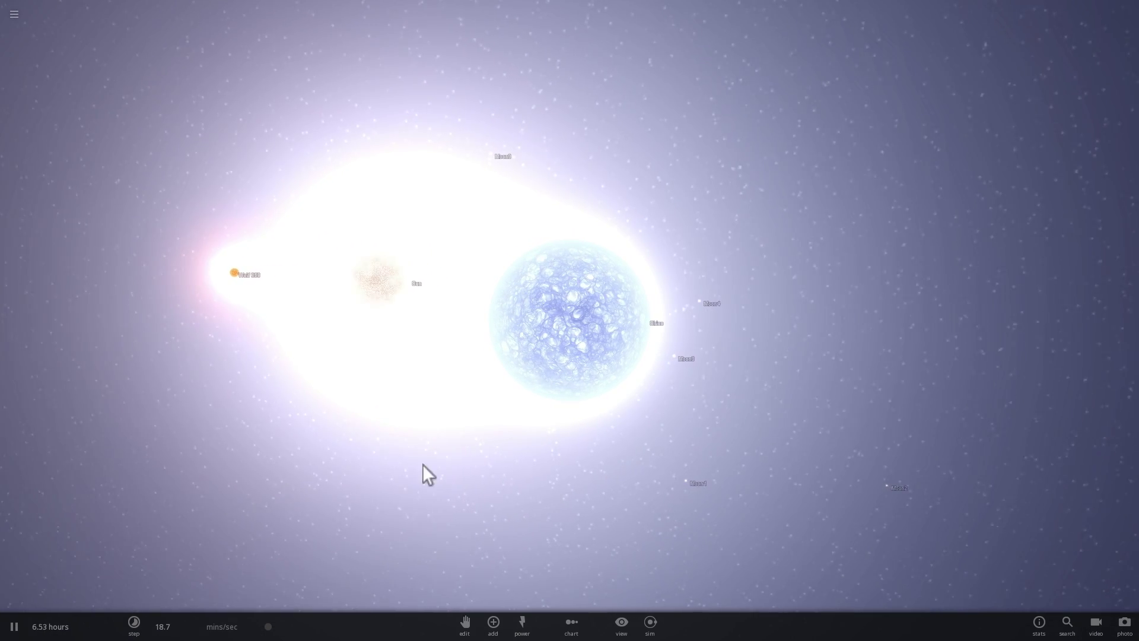
pyautogui.moveTo(280, 630); pyautogui.dragTo(281, 631)
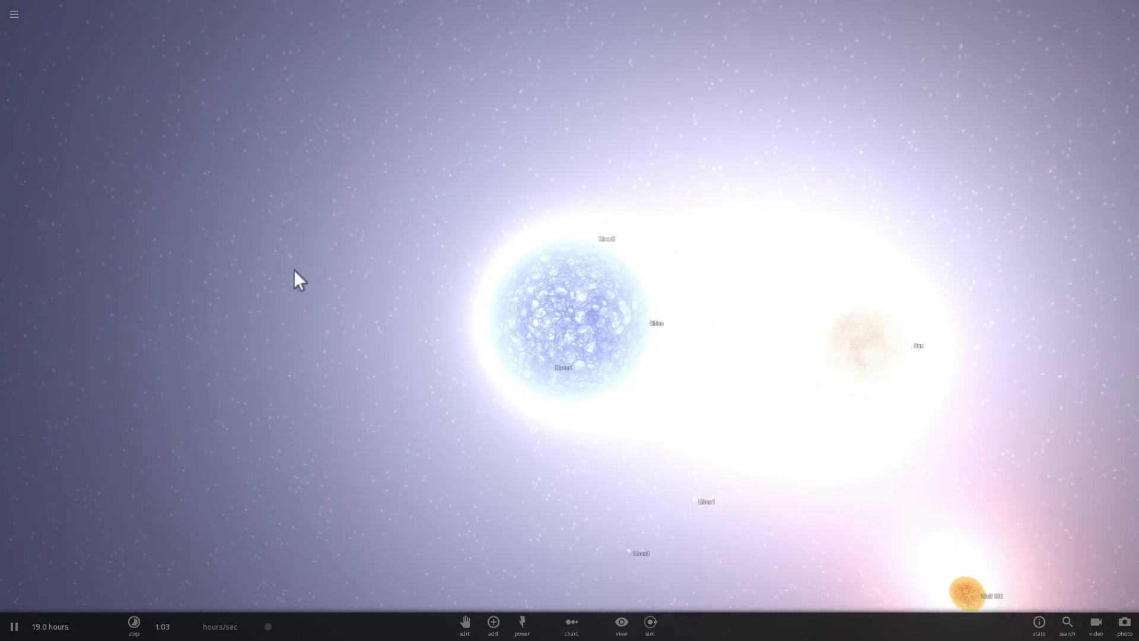
pyautogui.scroll(-3, 268, 312)
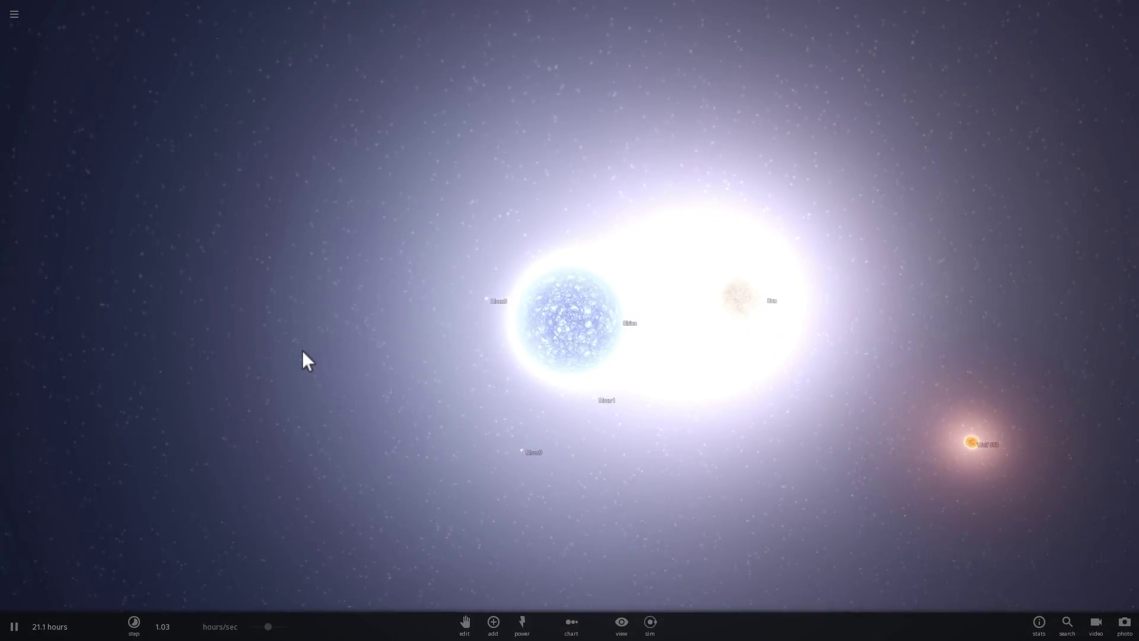
pyautogui.scroll(-3, 304, 350)
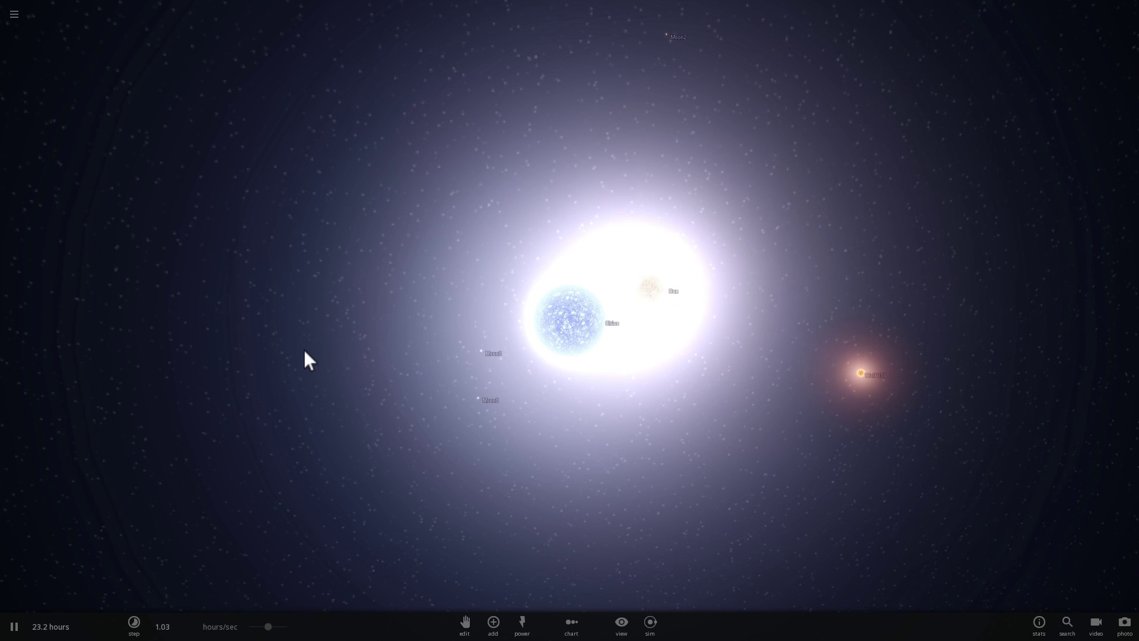
# Step: Start a new empty simulation, place the star Rigel in the middle of the space and select it
pyautogui.click(19, 18)
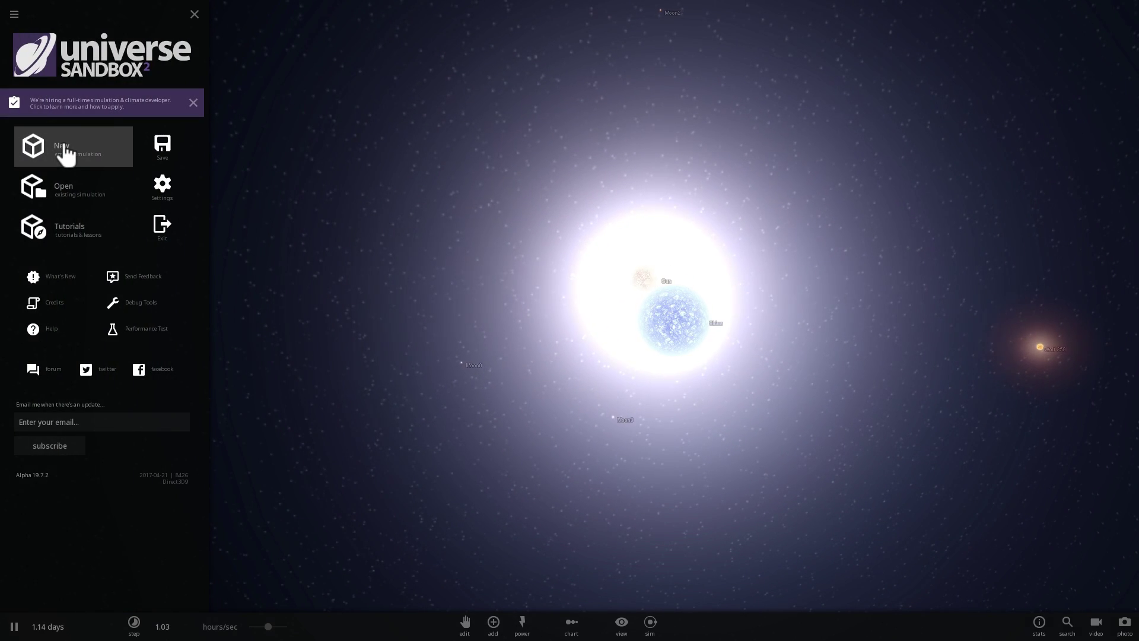
pyautogui.click(65, 149)
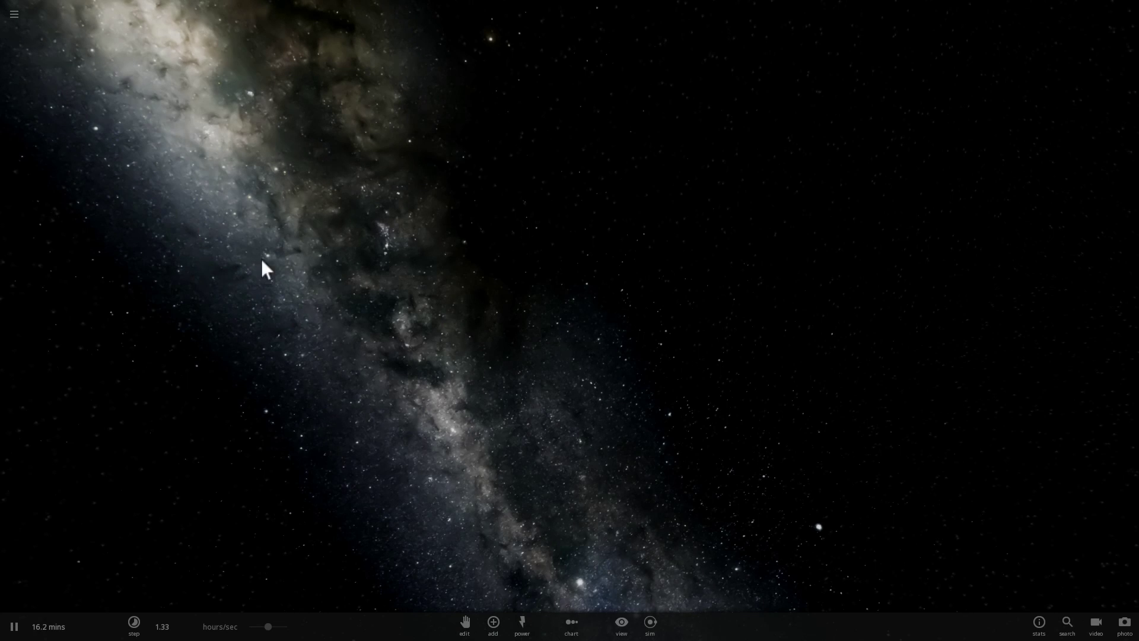
pyautogui.click(494, 625)
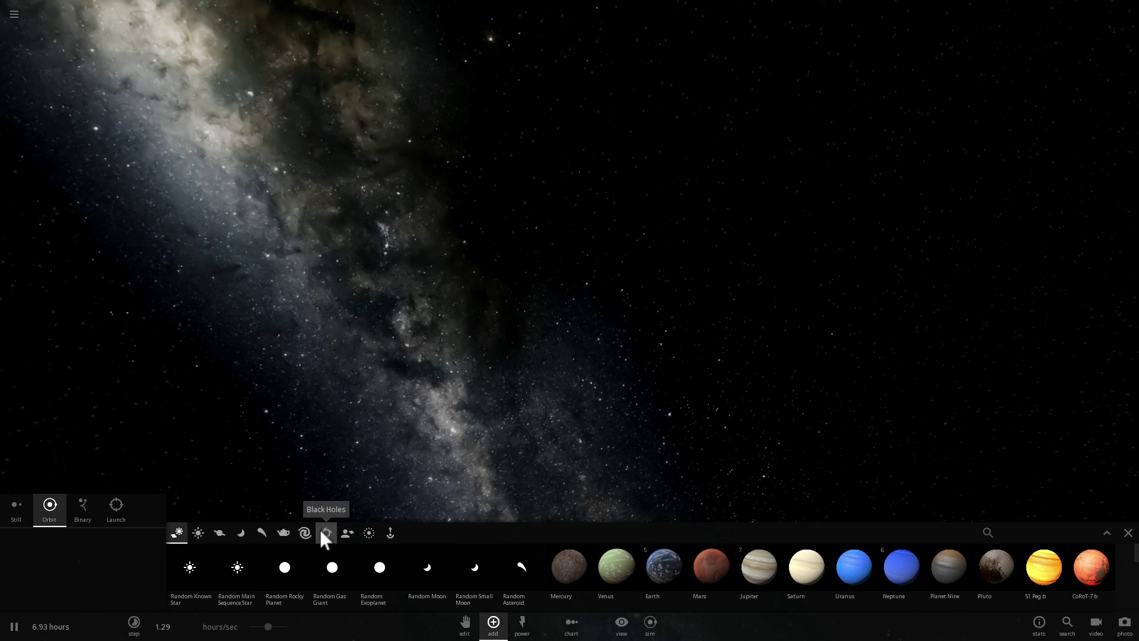
pyautogui.click(197, 533)
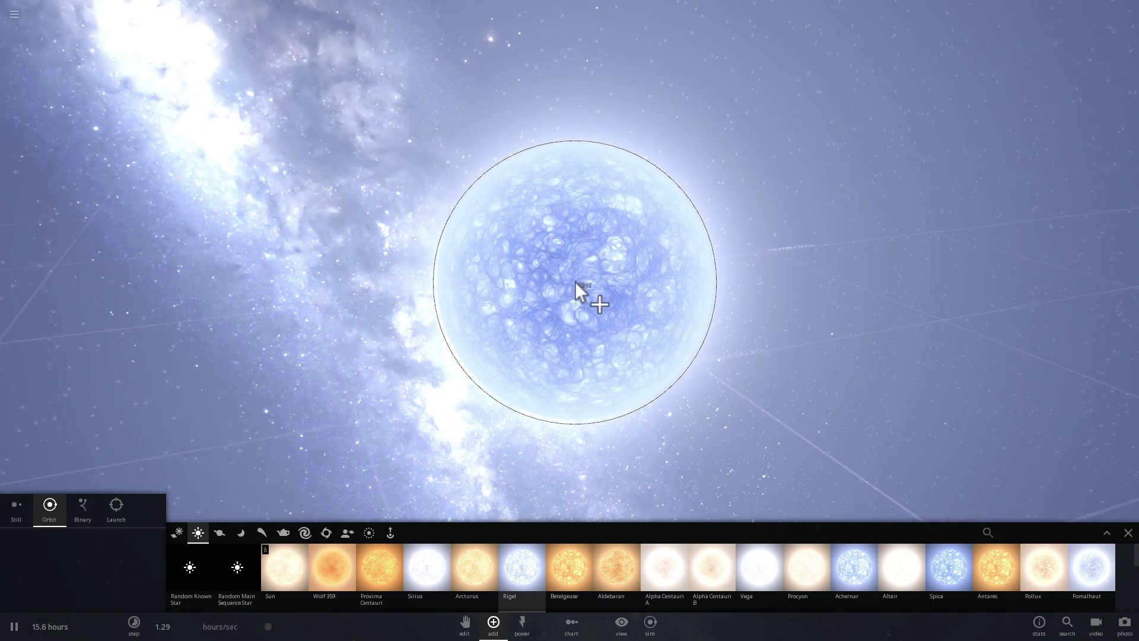
pyautogui.click(575, 280)
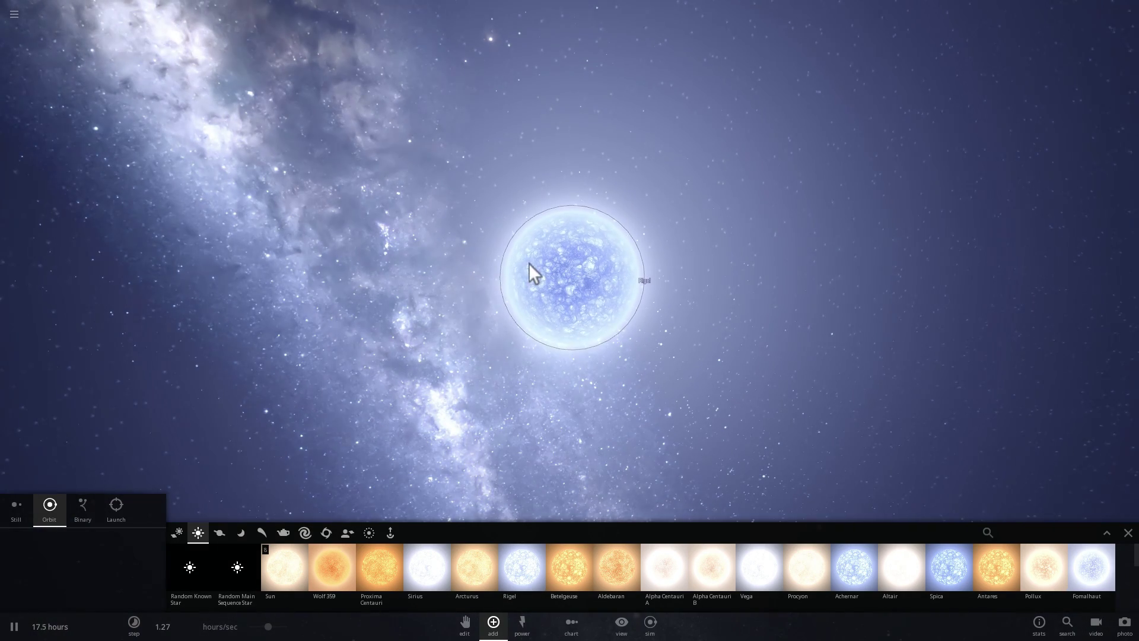
pyautogui.click(571, 279)
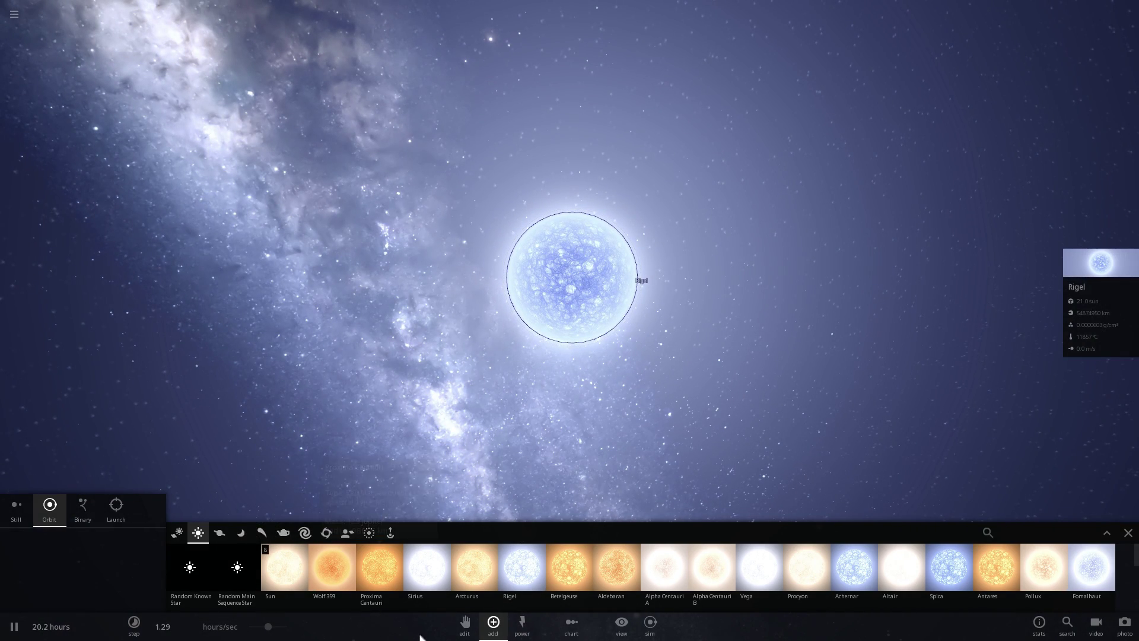
# Step: Slow the simulation to about 4 minutes per second and explode Rigel
pyautogui.moveTo(252, 625); pyautogui.dragTo(238, 626)
pyautogui.click(522, 631)
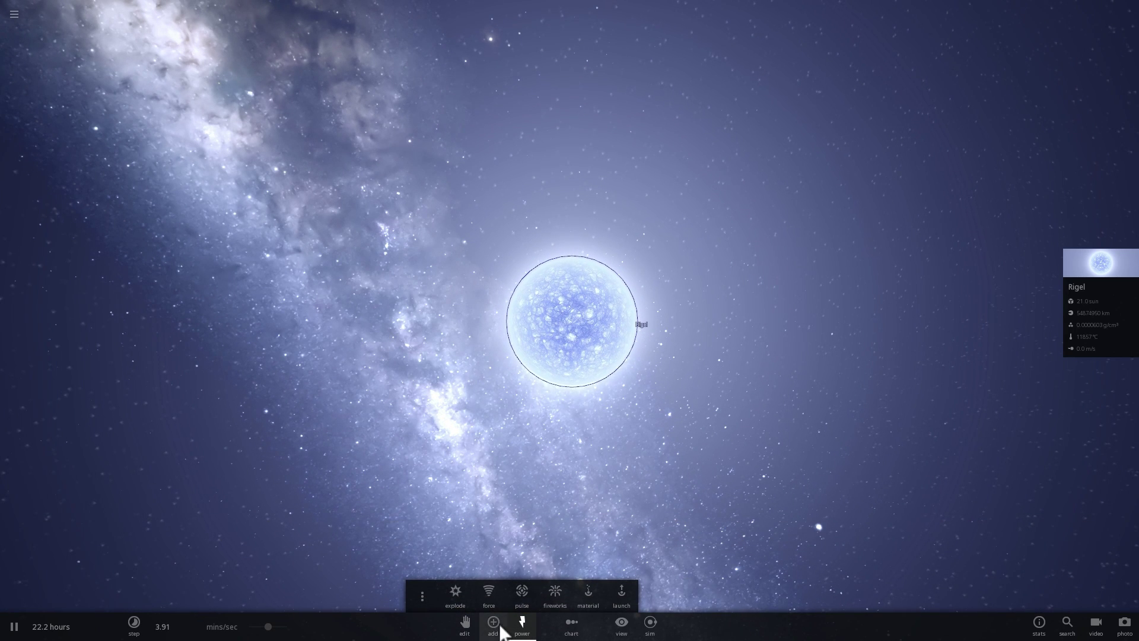
pyautogui.click(496, 589)
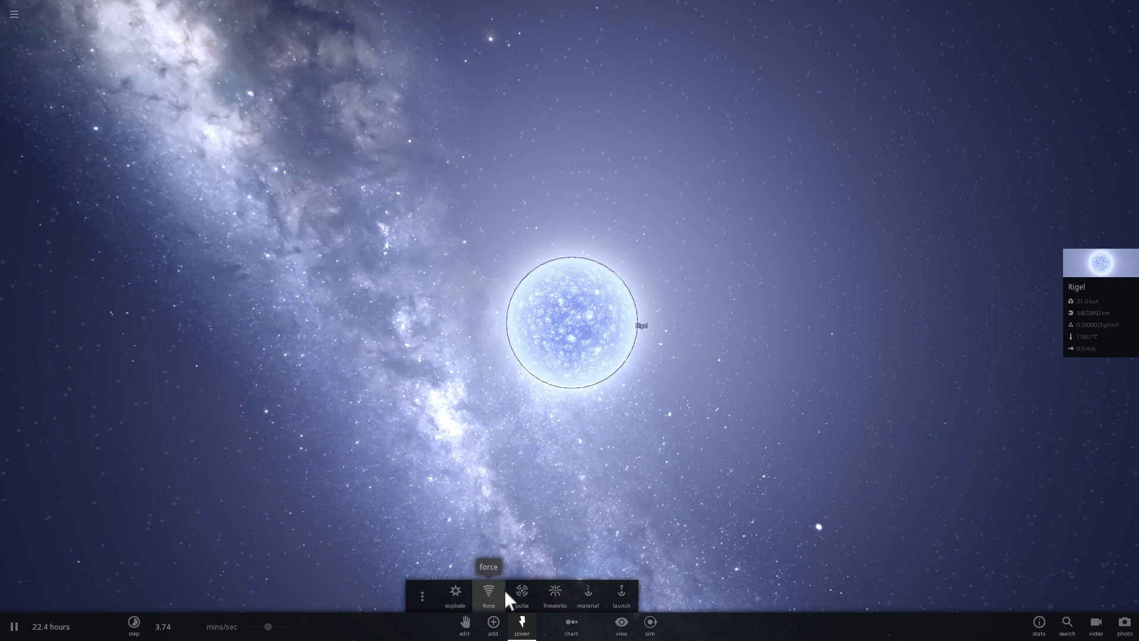
pyautogui.click(456, 594)
pyautogui.click(570, 373)
pyautogui.press('Escape')
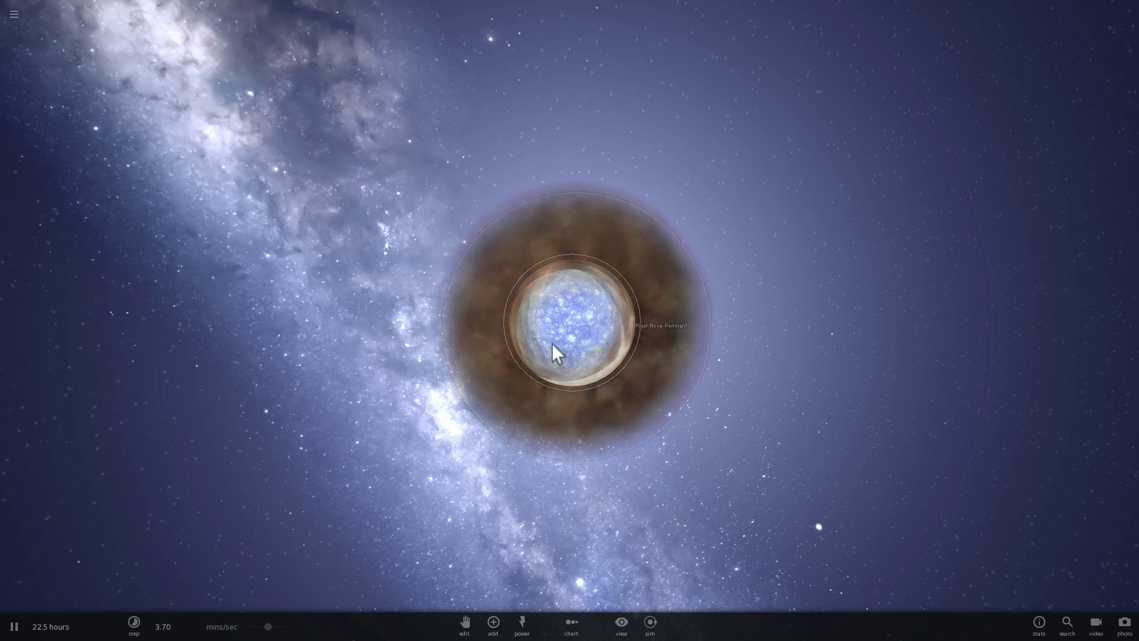
# Step: Run the supernova remnant's expansion at about 3.8 days per second and then reduce the speed to about 19 hours per second
pyautogui.moveTo(269, 626); pyautogui.dragTo(297, 632)
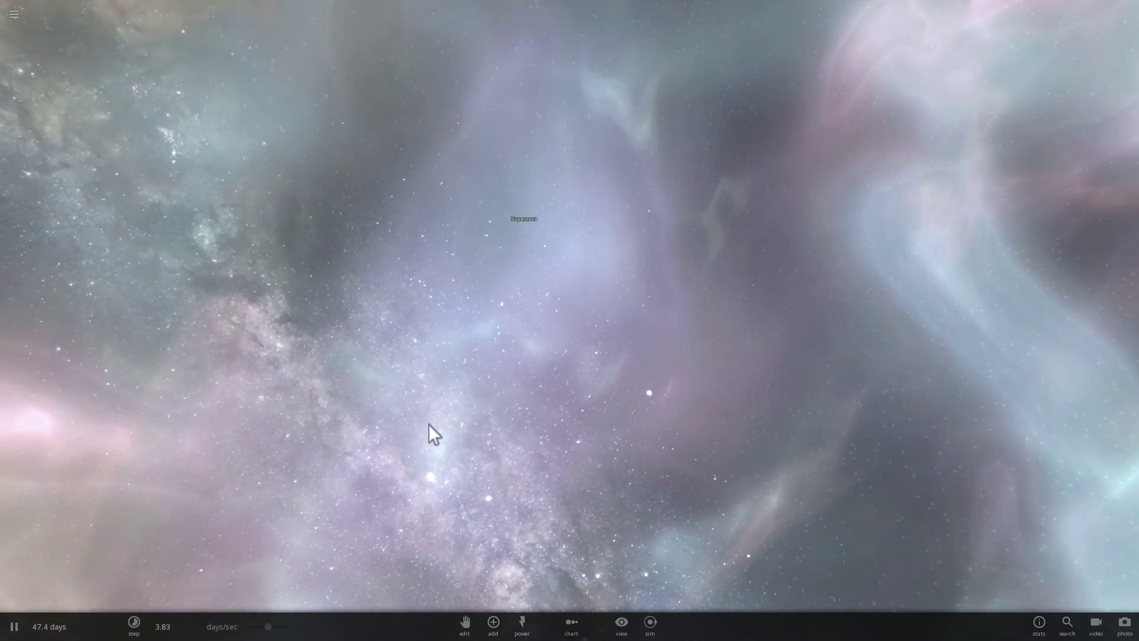
pyautogui.moveTo(461, 419); pyautogui.dragTo(329, 455, button='right')
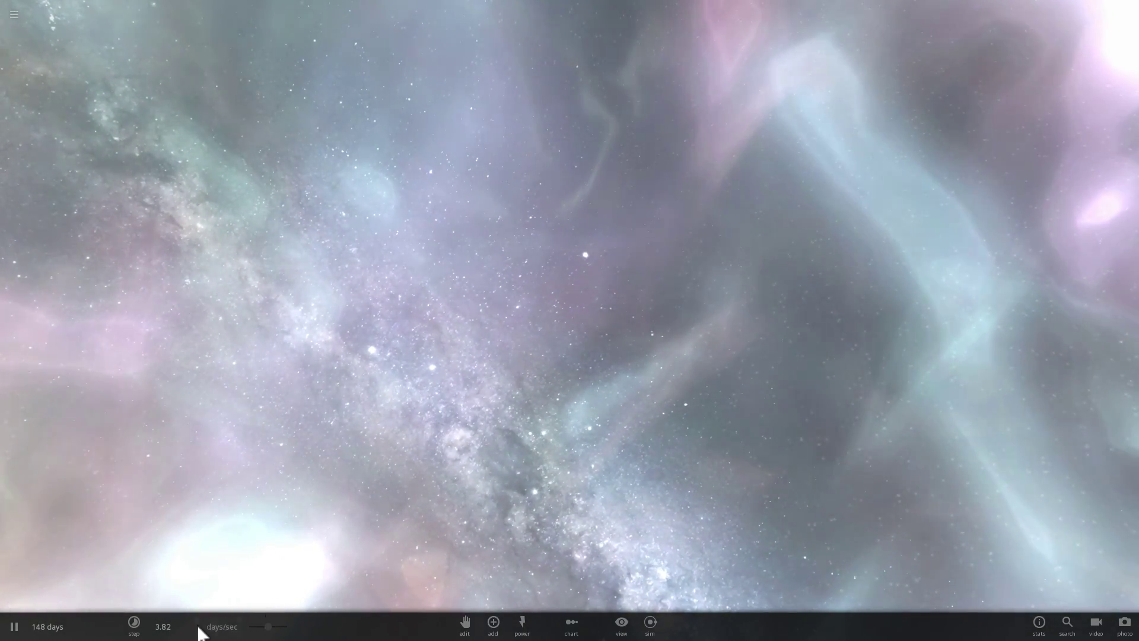
pyautogui.moveTo(267, 632); pyautogui.dragTo(256, 628)
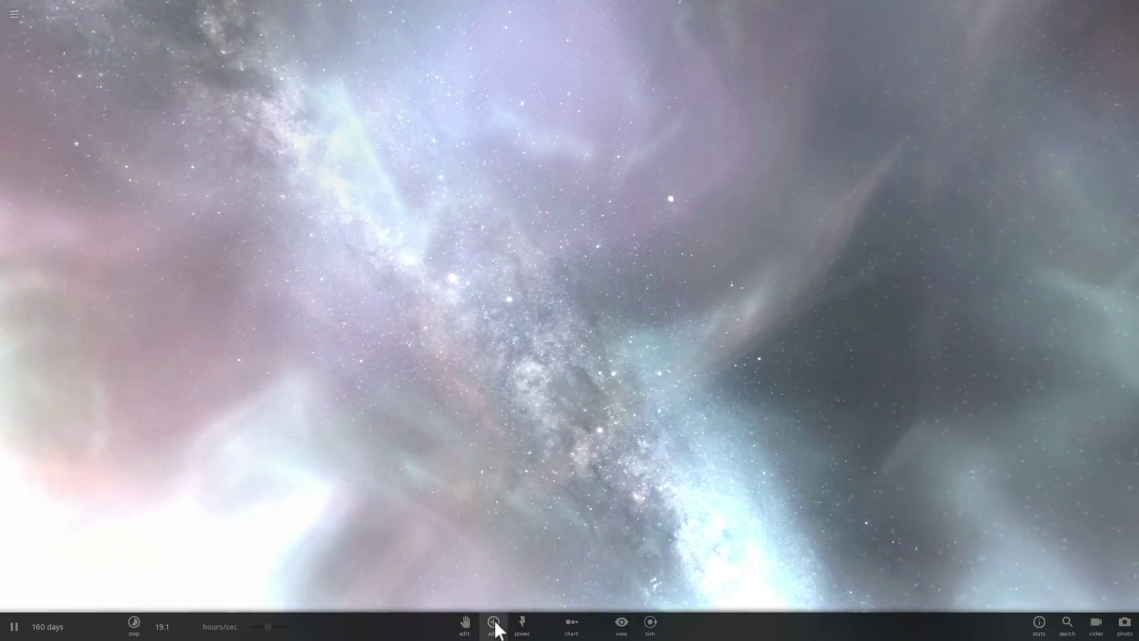
# Step: Add the star R136a1 as a still object inside the supernova nebula
pyautogui.click(493, 622)
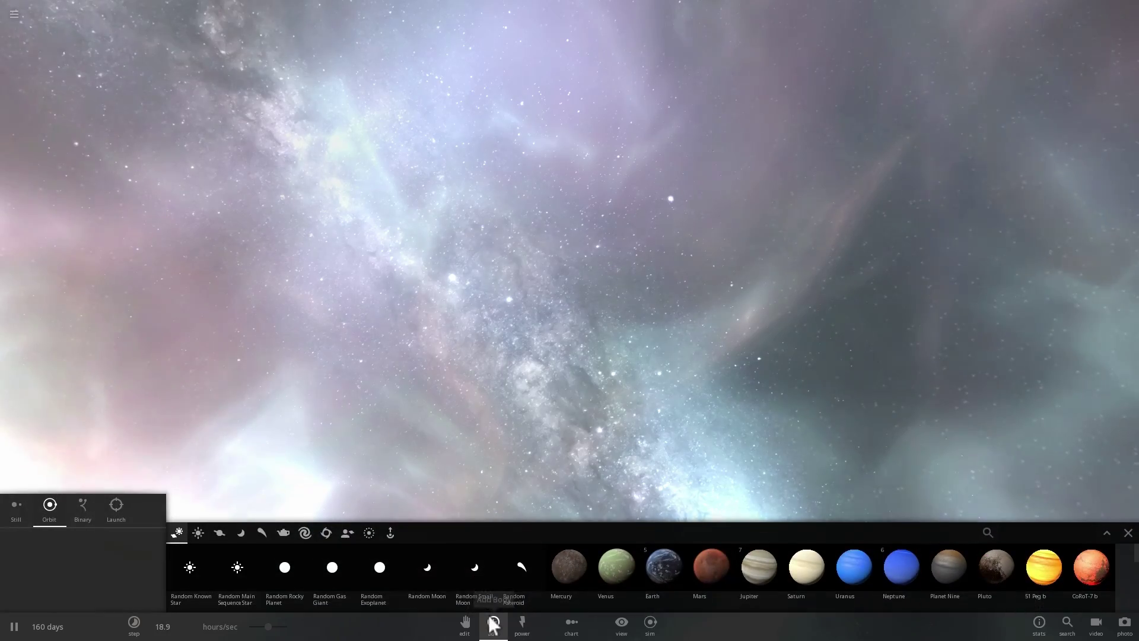
pyautogui.click(202, 532)
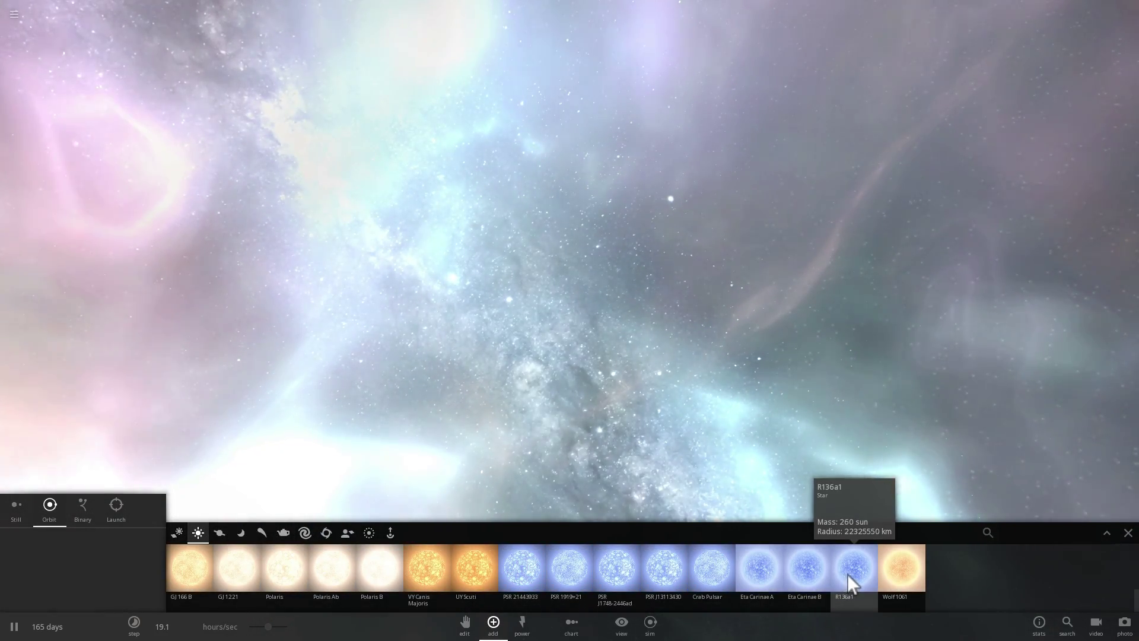
pyautogui.click(847, 574)
pyautogui.click(13, 524)
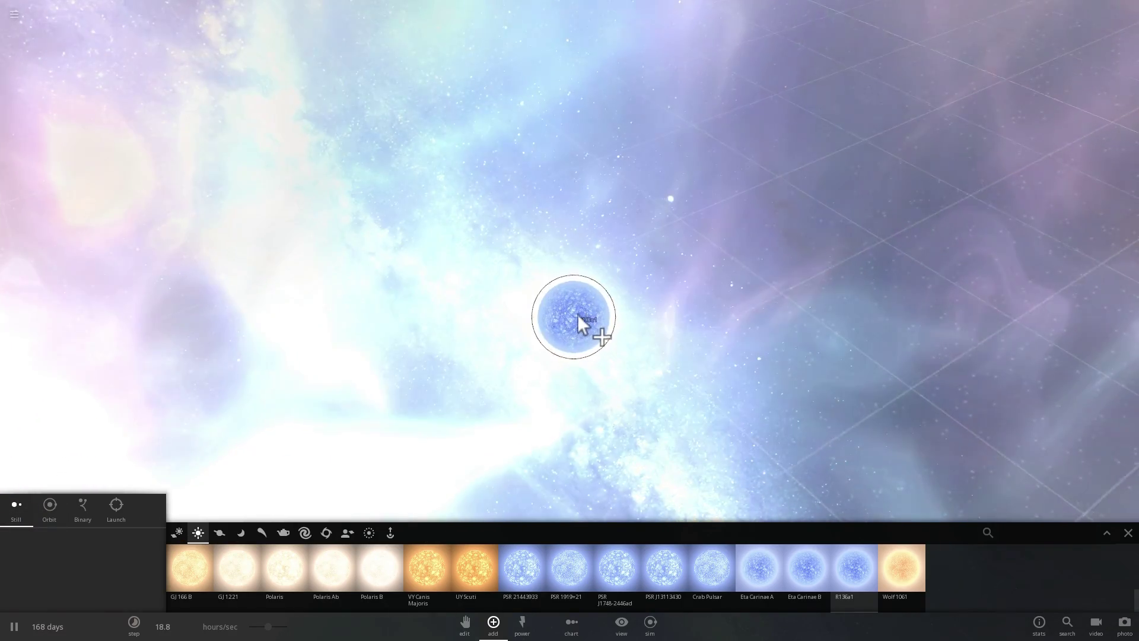
pyautogui.click(569, 291)
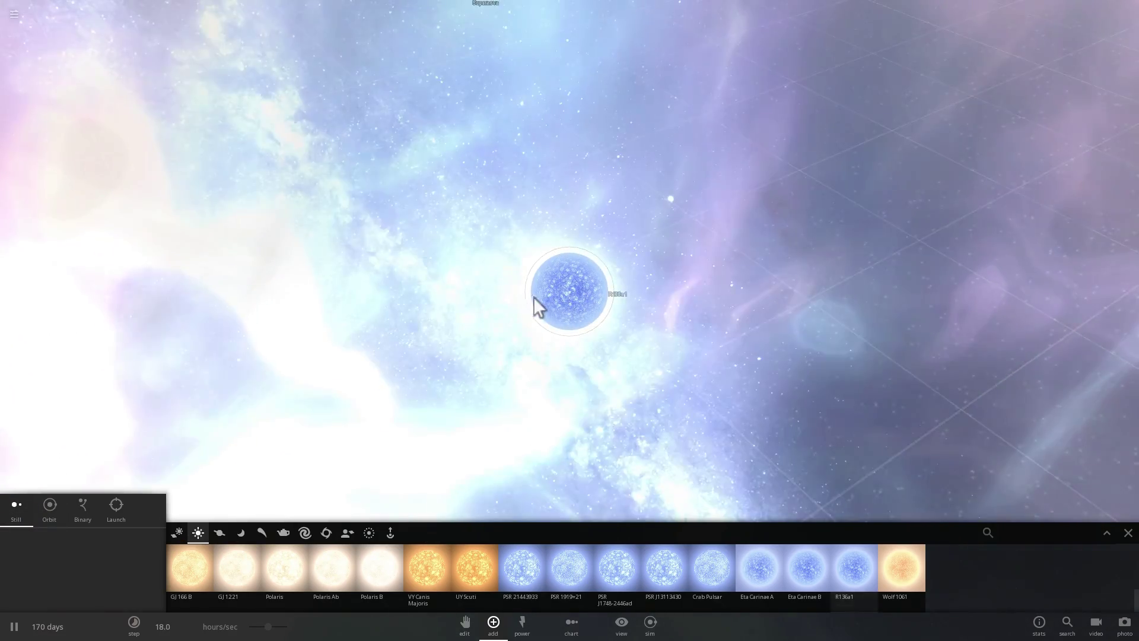
# Step: Set R136a1's mass to 315 suns and close the object catalogue
pyautogui.click(1099, 266)
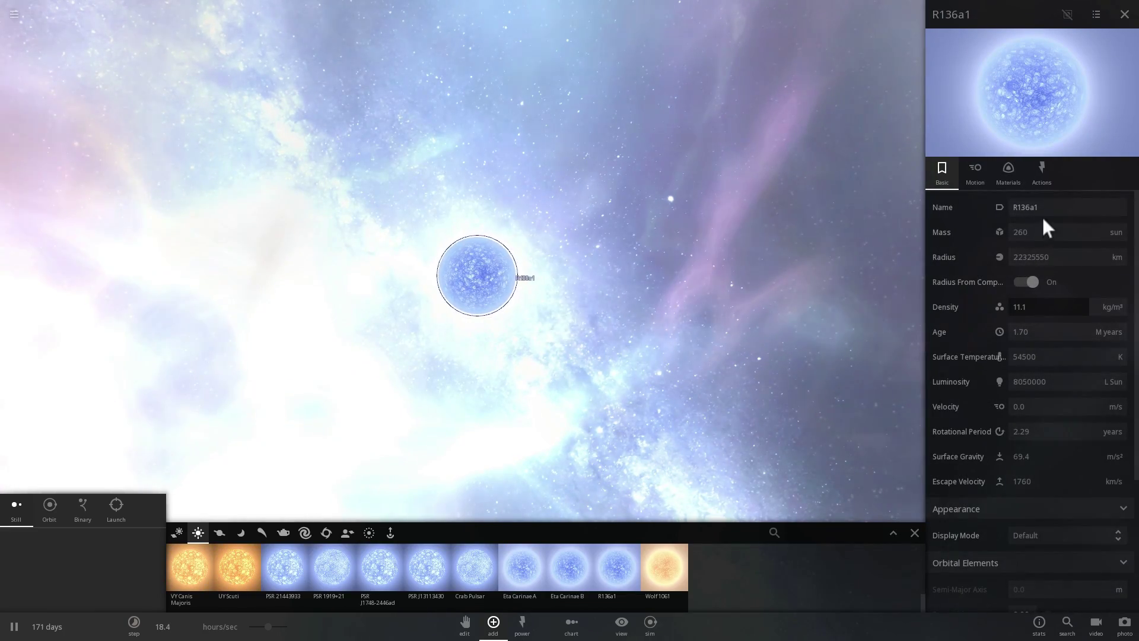
pyautogui.write('31')
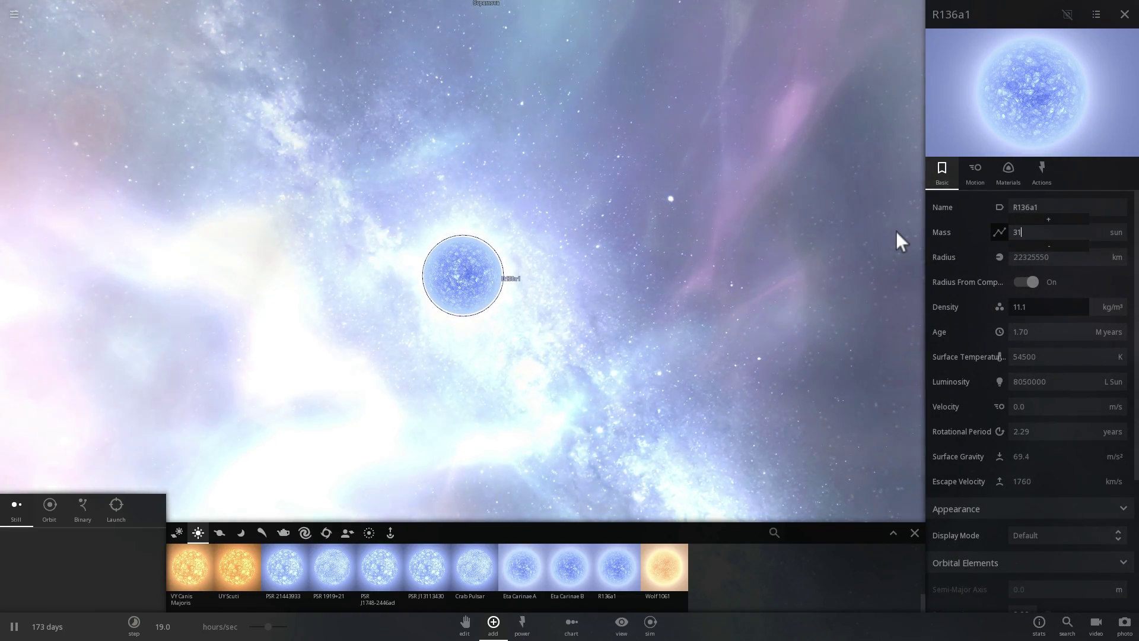
pyautogui.write('5')
pyautogui.press('Return')
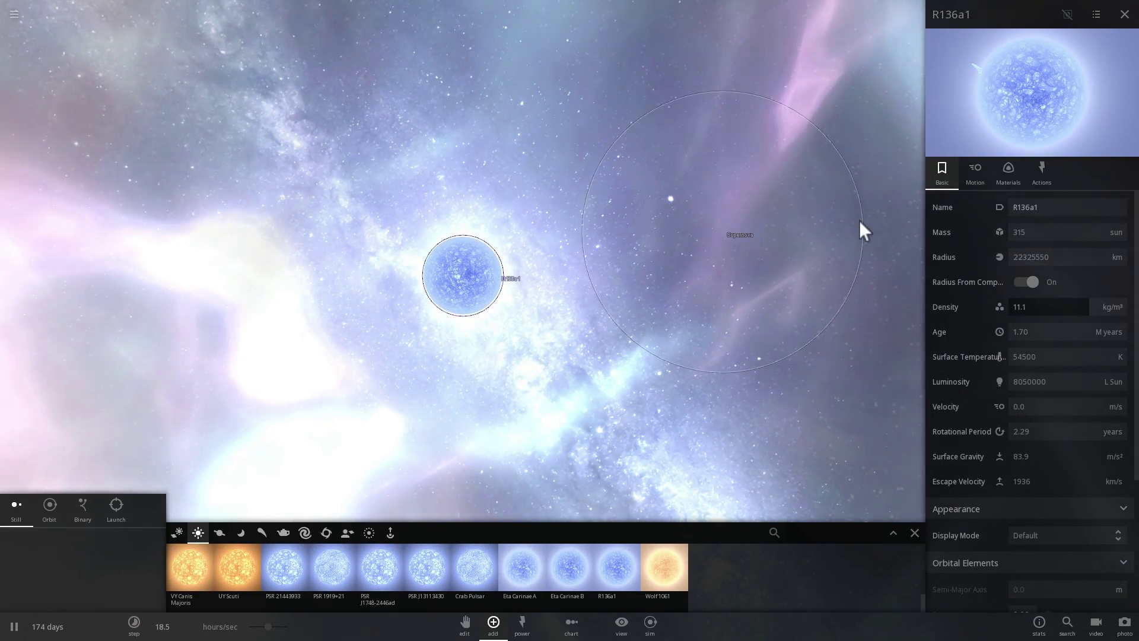
pyautogui.click(915, 533)
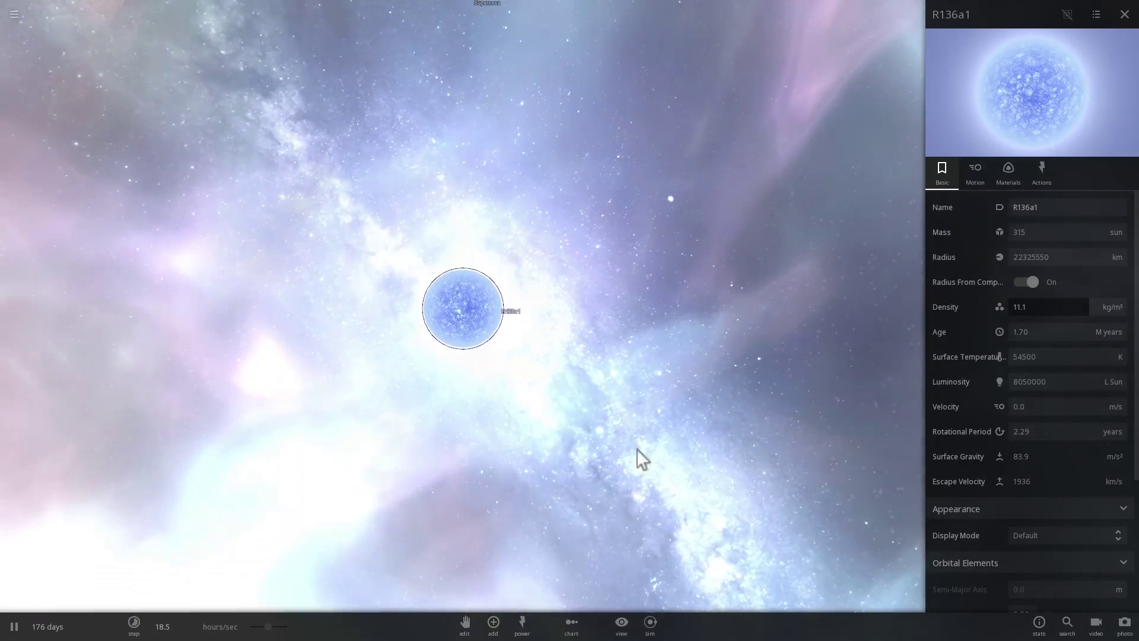
# Step: Examine R136a1 and the surrounding nebula from several distances and angles
pyautogui.scroll(6, 614, 440)
pyautogui.scroll(-2, 675, 470)
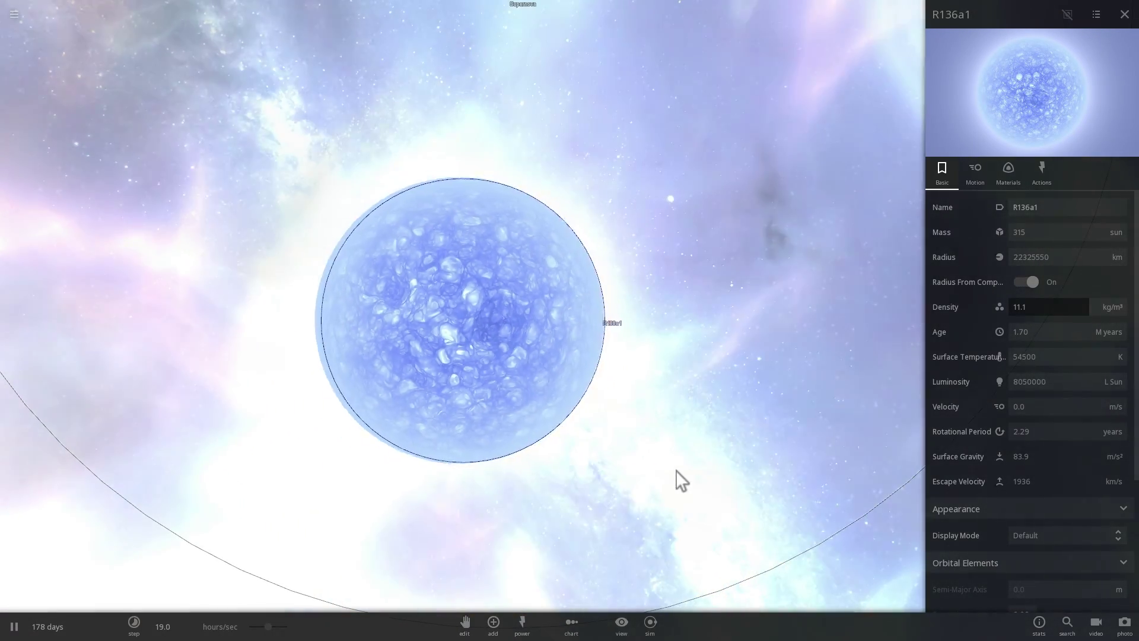
pyautogui.scroll(-2, 675, 470)
pyautogui.moveTo(694, 461); pyautogui.dragTo(690, 422, button='right')
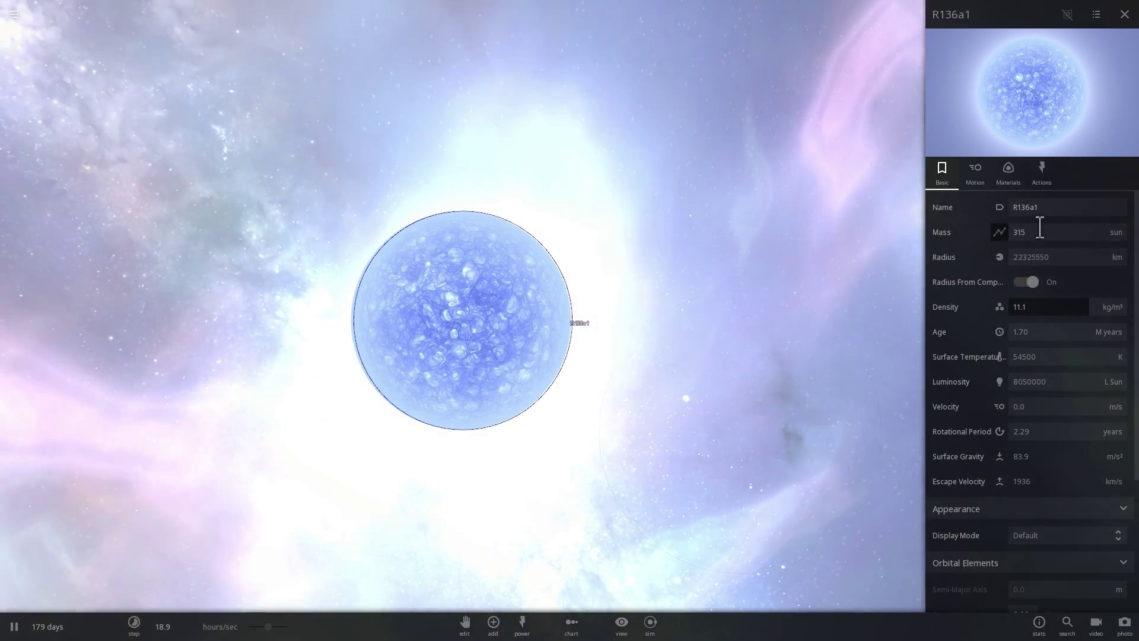
pyautogui.scroll(-4, 611, 347)
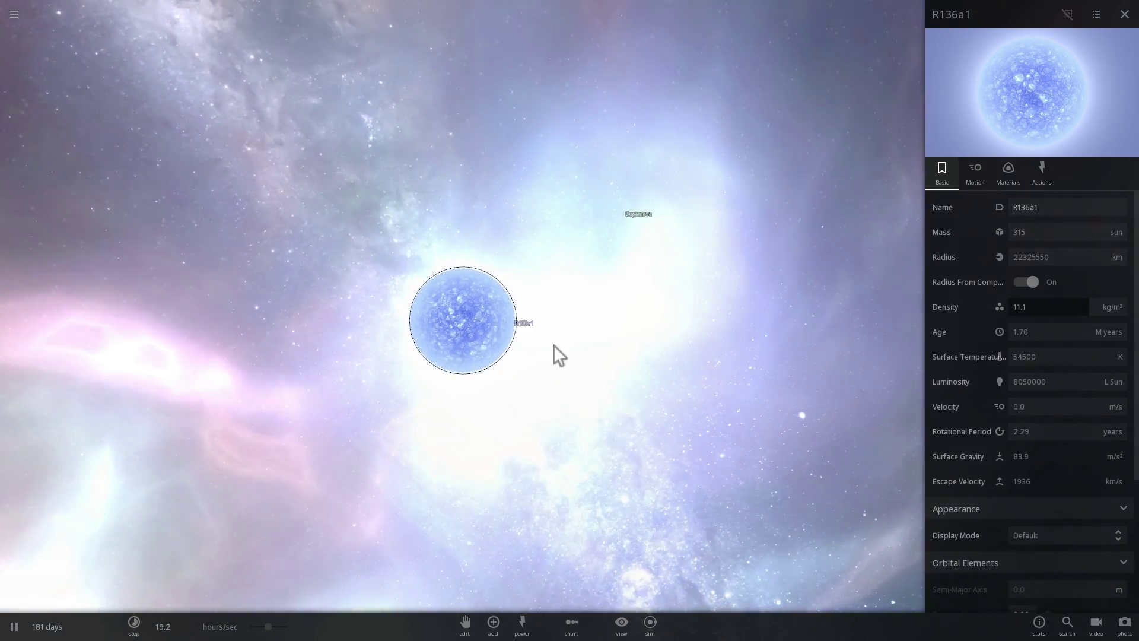
pyautogui.moveTo(565, 358); pyautogui.dragTo(547, 333, button='right')
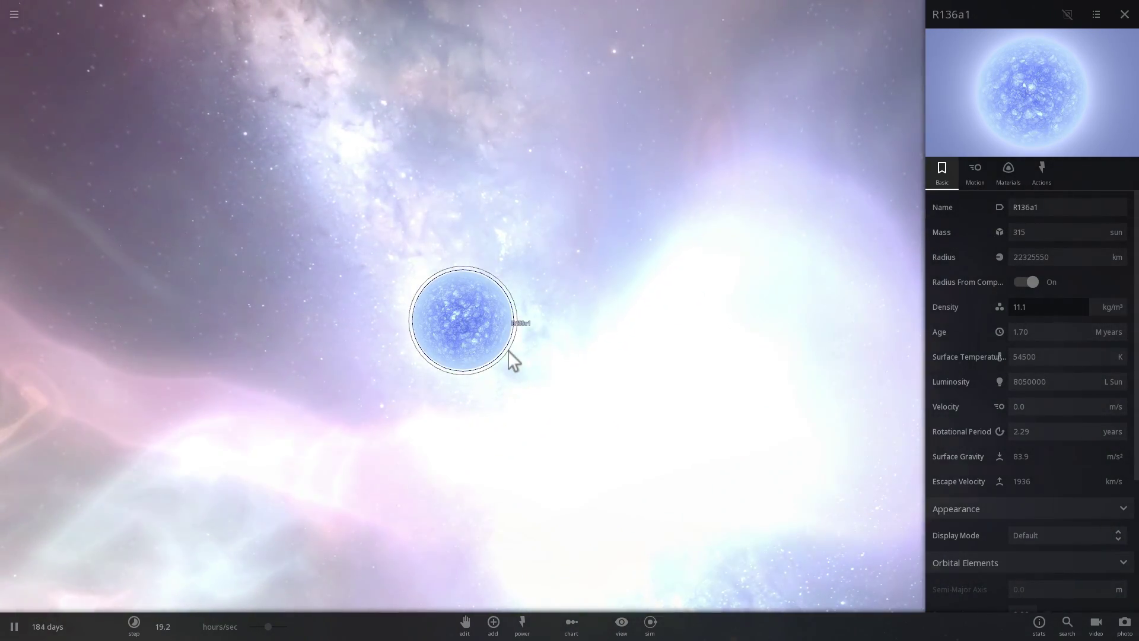
pyautogui.scroll(-3, 520, 355)
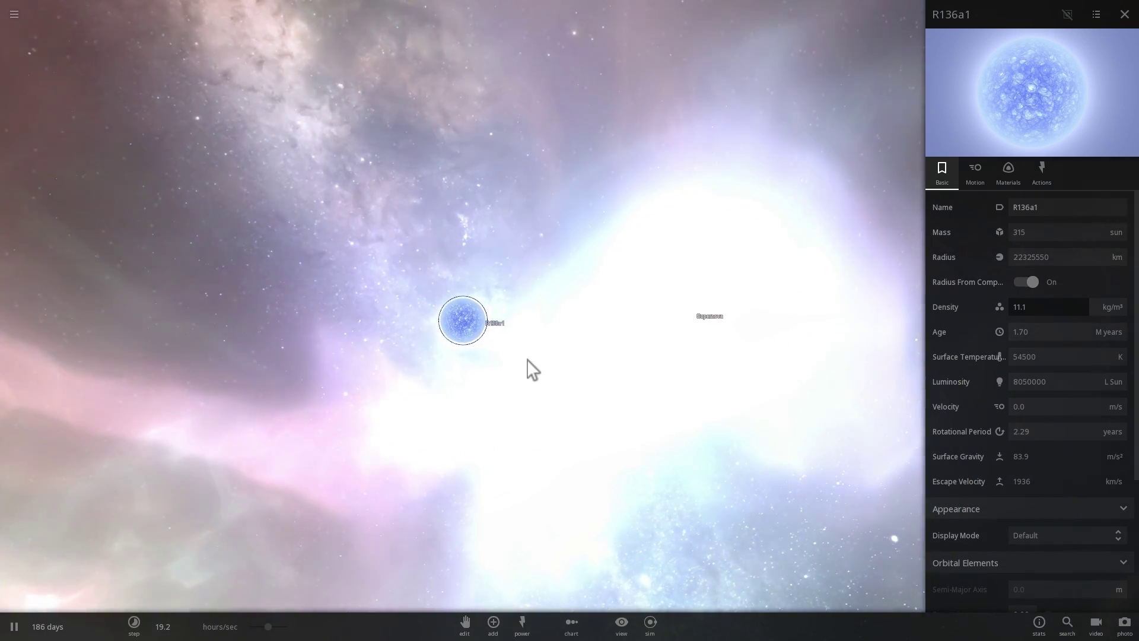
pyautogui.scroll(-3, 494, 355)
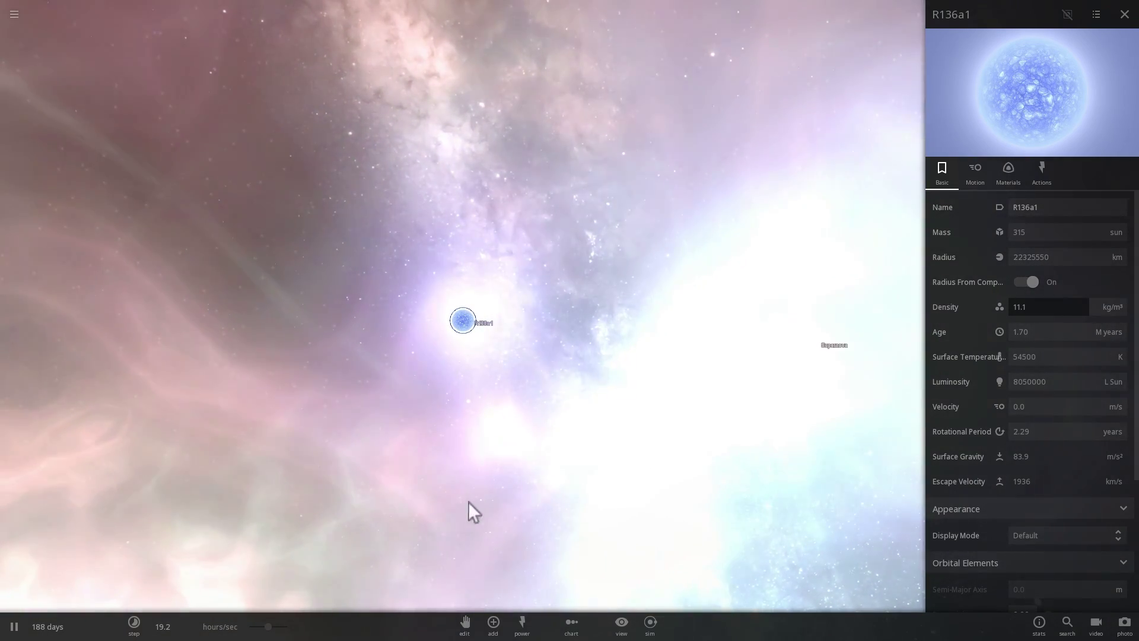
# Step: Add a second R136a1 star in orbit around the first, name it R136a2 and set its mass to 195 suns
pyautogui.click(493, 623)
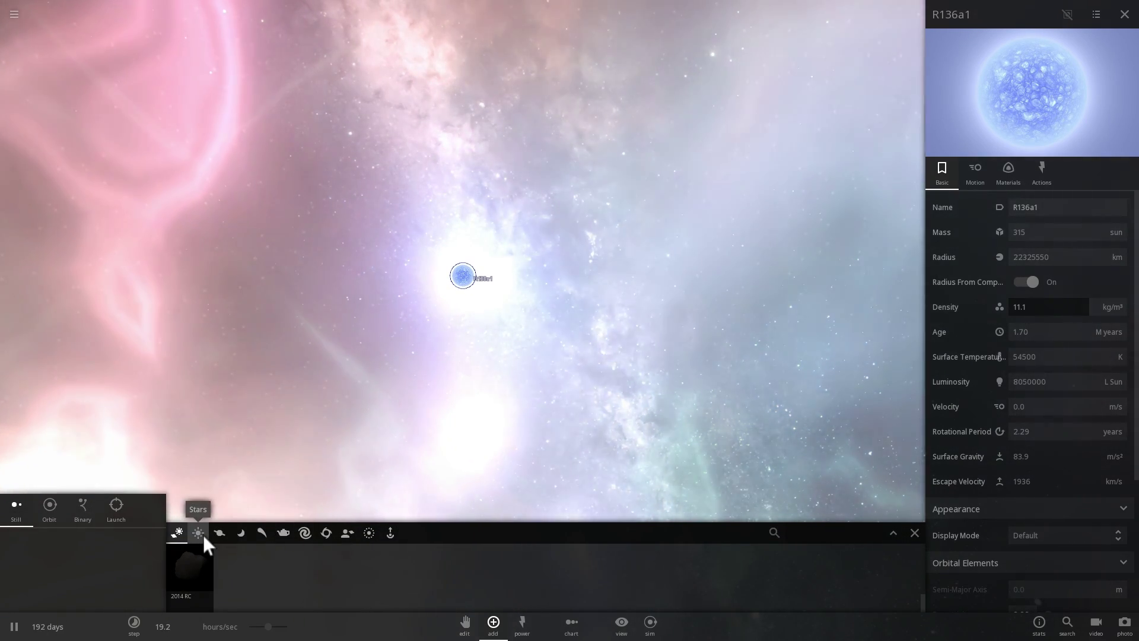
pyautogui.click(202, 534)
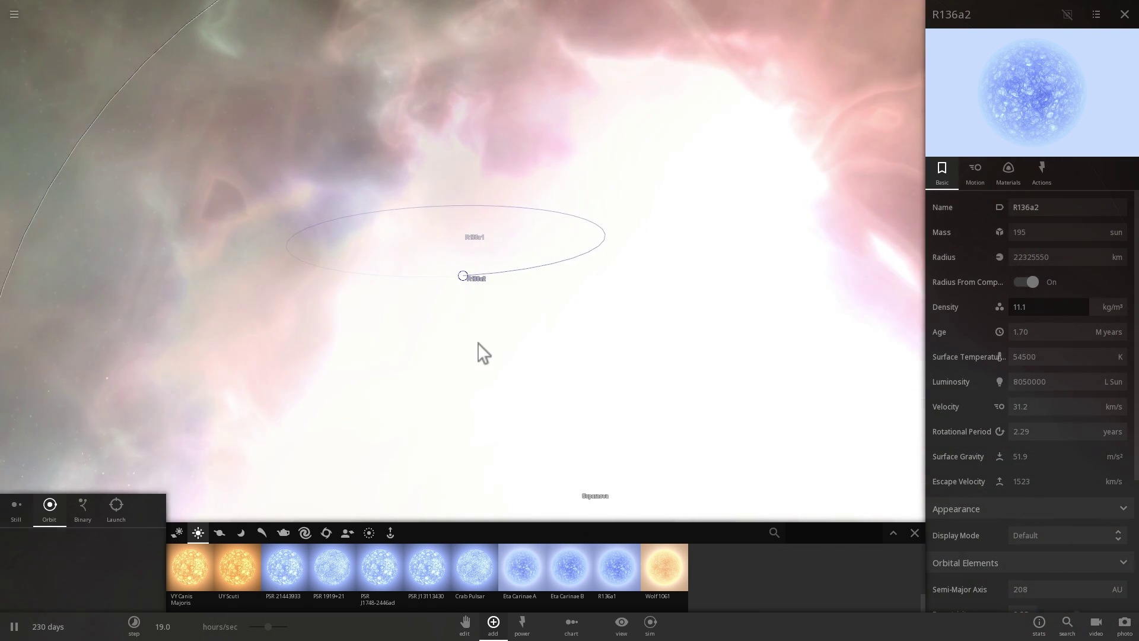
pyautogui.scroll(5, 478, 342)
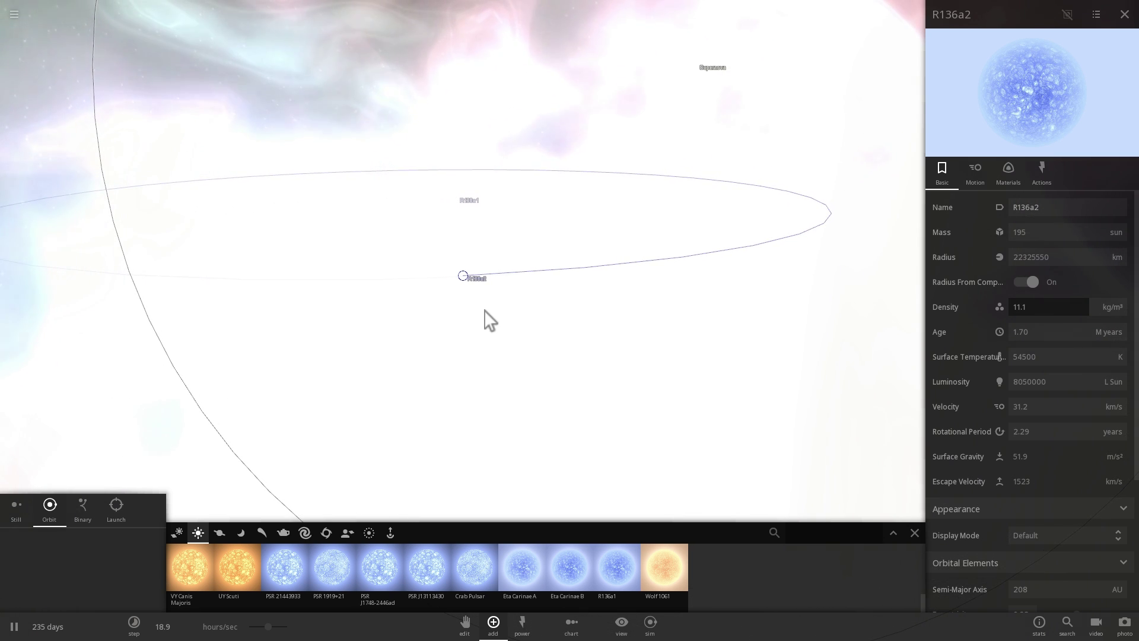
pyautogui.scroll(-10, 485, 309)
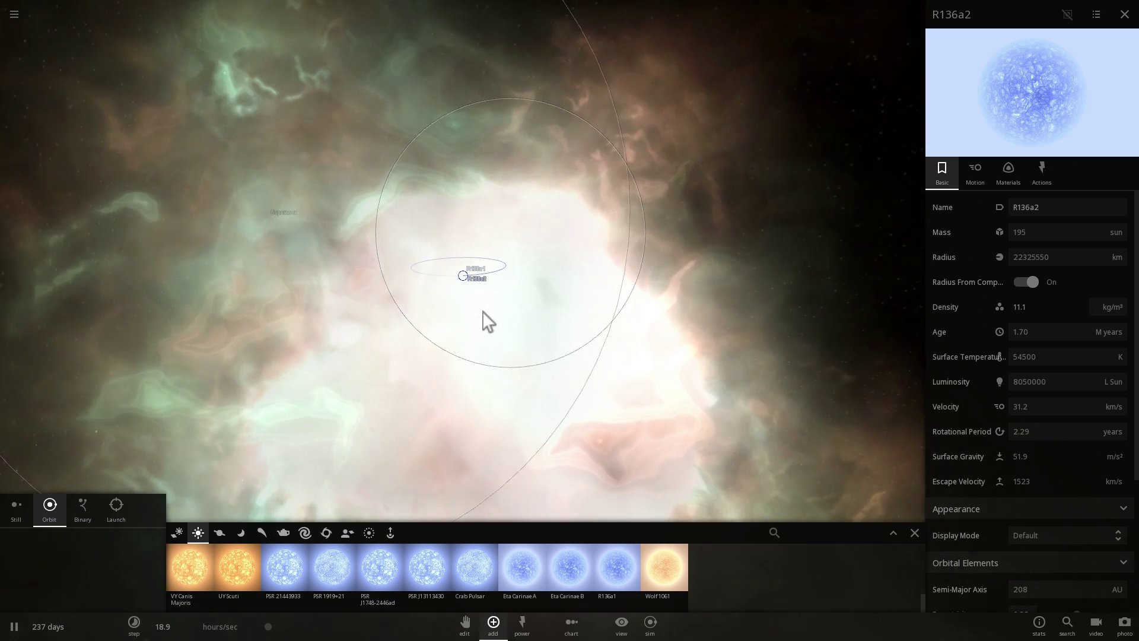
pyautogui.moveTo(483, 311); pyautogui.dragTo(423, 315, button='right')
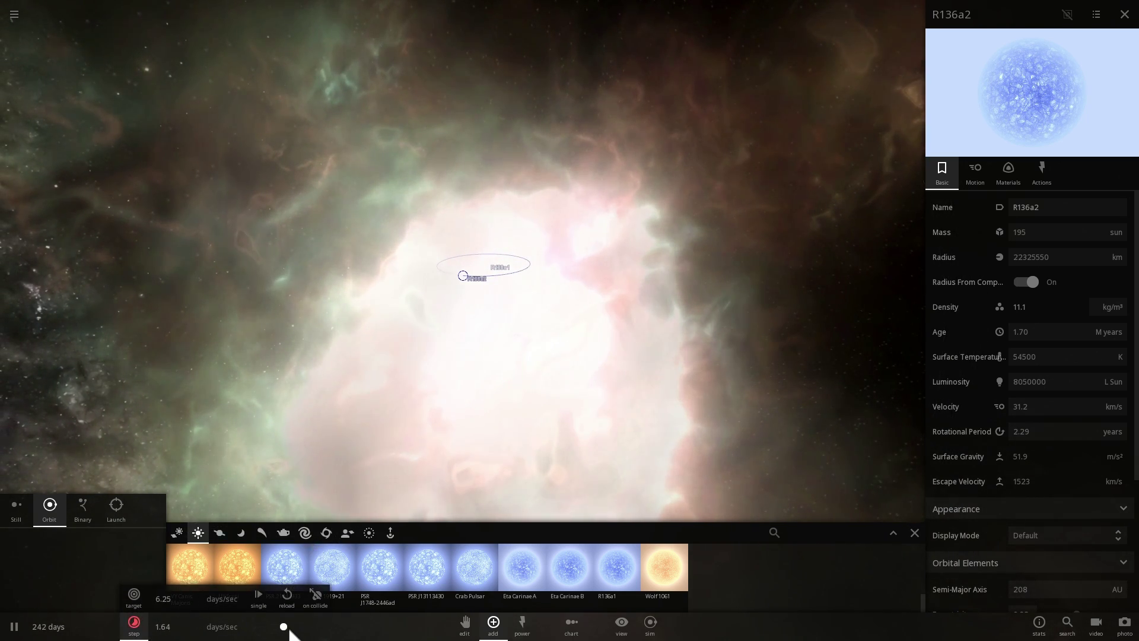
# Step: Raise the simulation speed from days to years per second to watch R136a1 and R136a2 orbit each other inside the nebula
pyautogui.moveTo(291, 630)
pyautogui.mouseDown()
pyautogui.moveTo(280, 629)
pyautogui.moveTo(290, 627)
pyautogui.mouseUp()
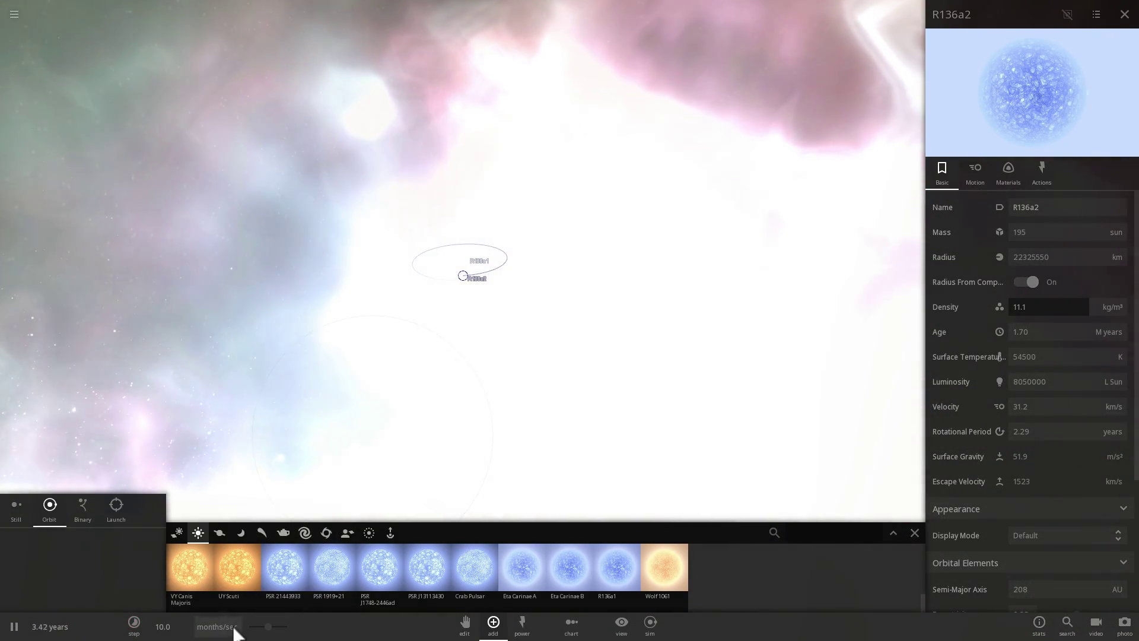
pyautogui.moveTo(277, 629); pyautogui.dragTo(288, 627)
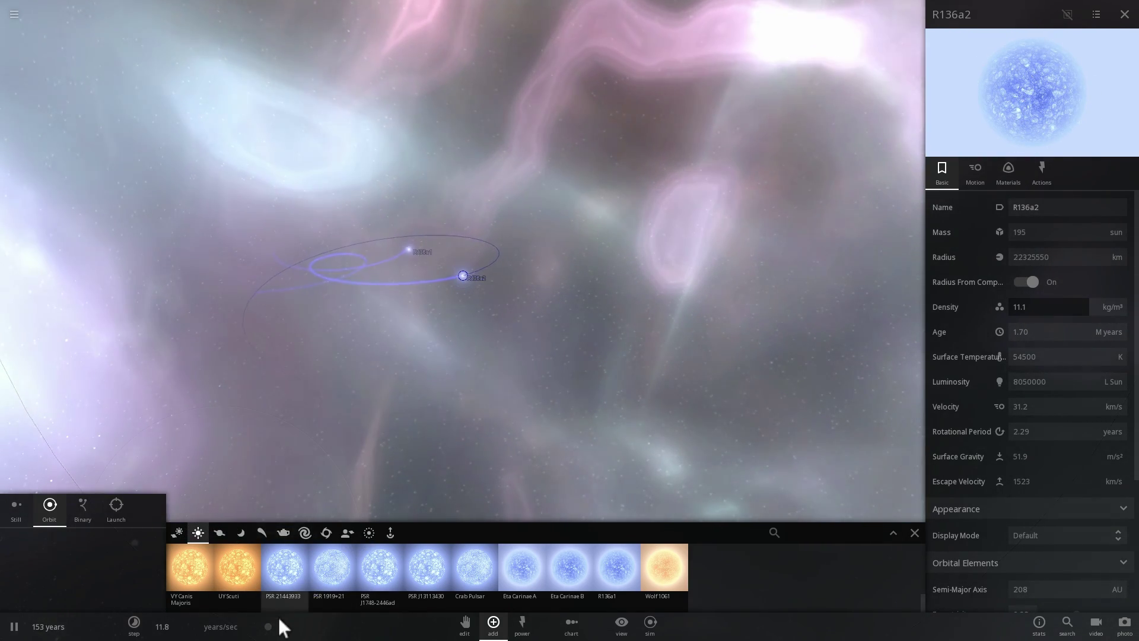
pyautogui.moveTo(271, 627); pyautogui.dragTo(248, 627)
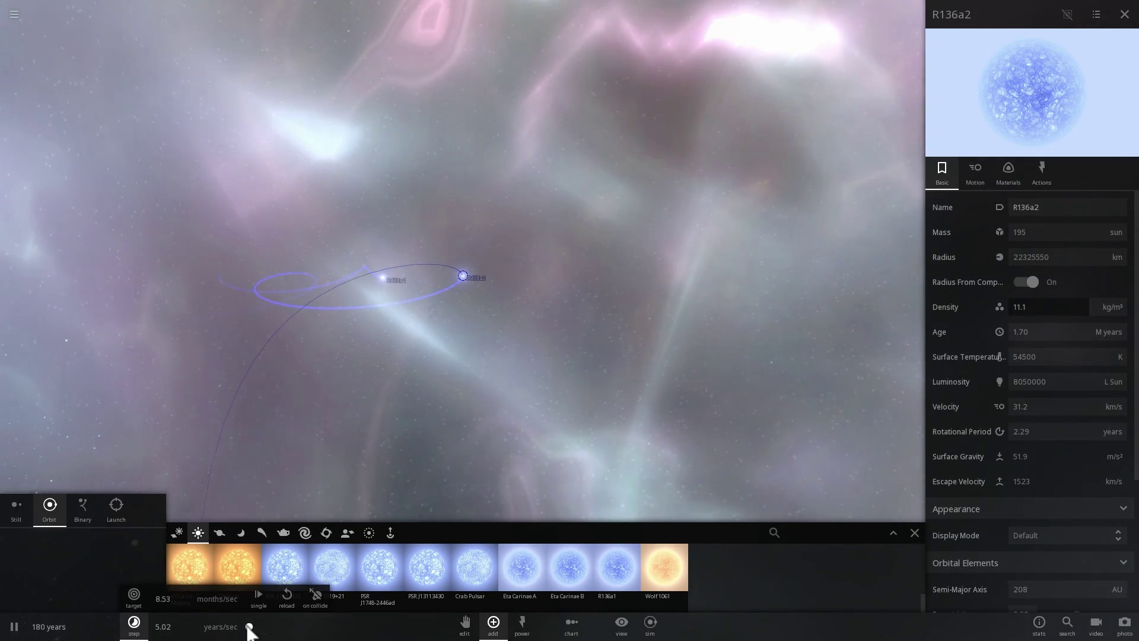
# Step: Slow the simulation to about 5.4 months per second and add the remaining R136 cluster stars, based on R136a1
pyautogui.click(611, 565)
pyautogui.moveTo(269, 626); pyautogui.dragTo(257, 627)
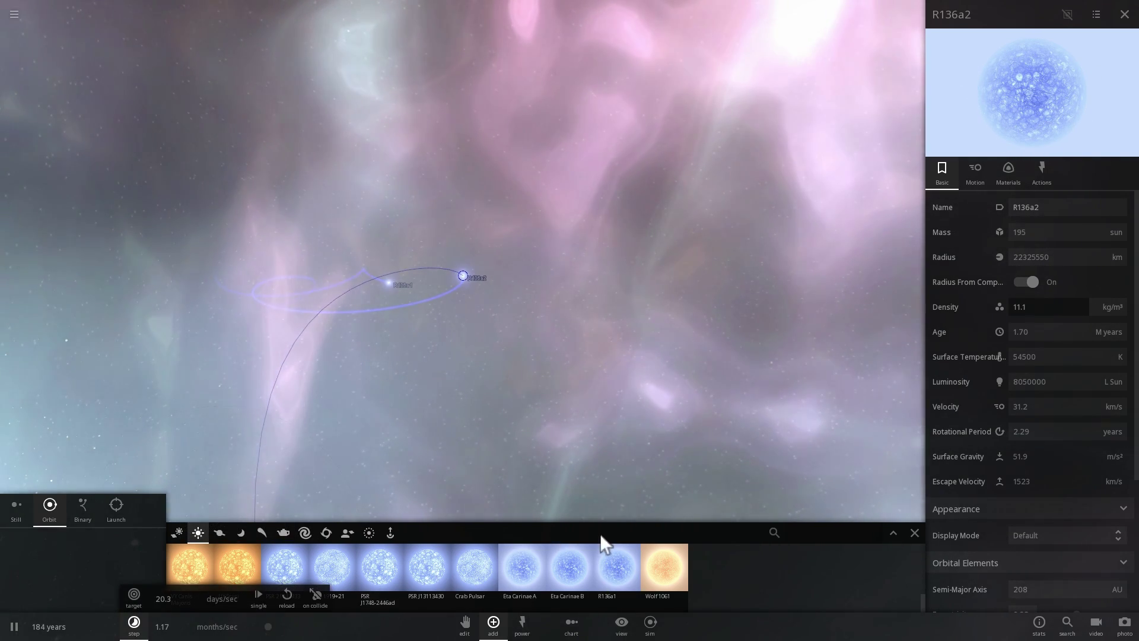
pyautogui.click(614, 575)
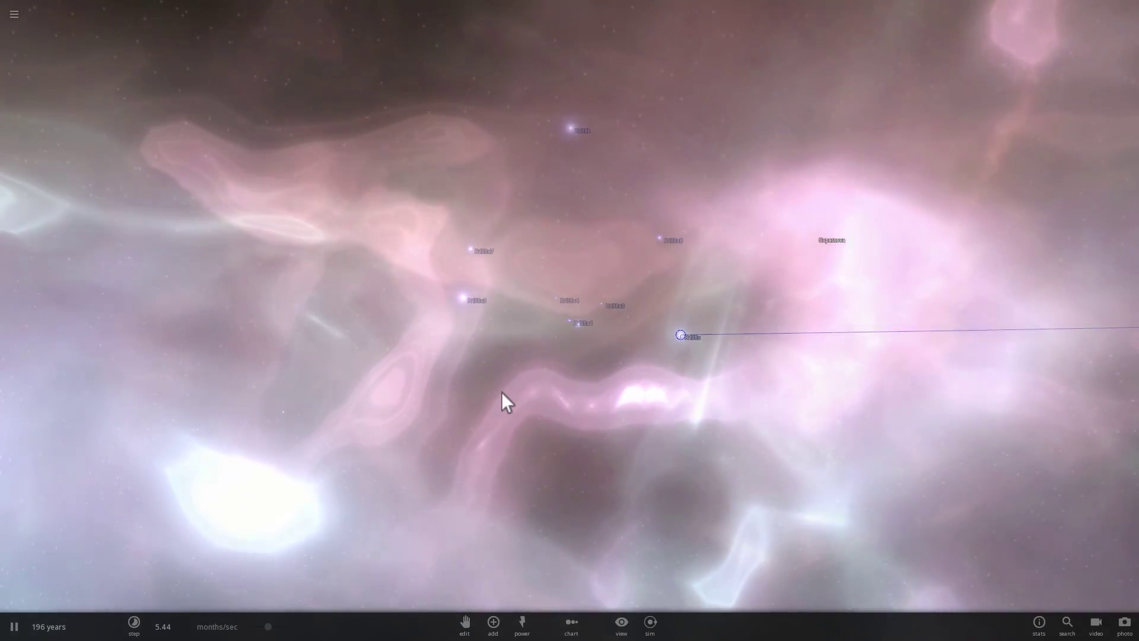
# Step: Examine the R136 star cluster inside the supernova nebula from near and far, including the view around R136a8
pyautogui.moveTo(501, 392)
pyautogui.mouseDown(button='right')
pyautogui.moveTo(486, 380)
pyautogui.moveTo(519, 358)
pyautogui.mouseUp(button='right')
pyautogui.scroll(-3, 524, 358)
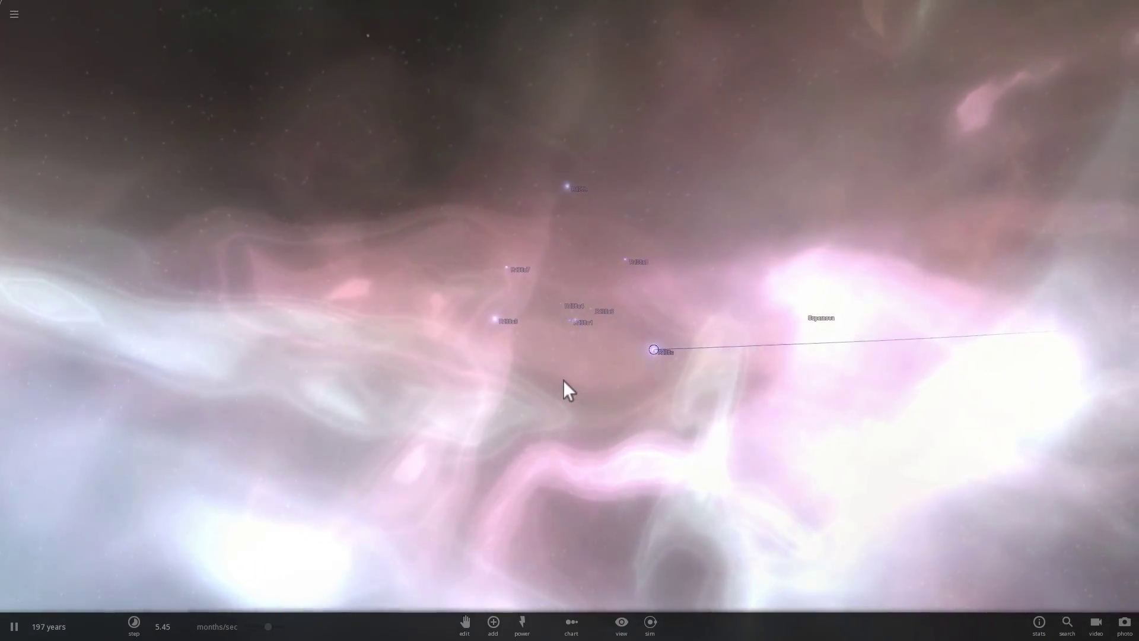
pyautogui.scroll(-5, 563, 380)
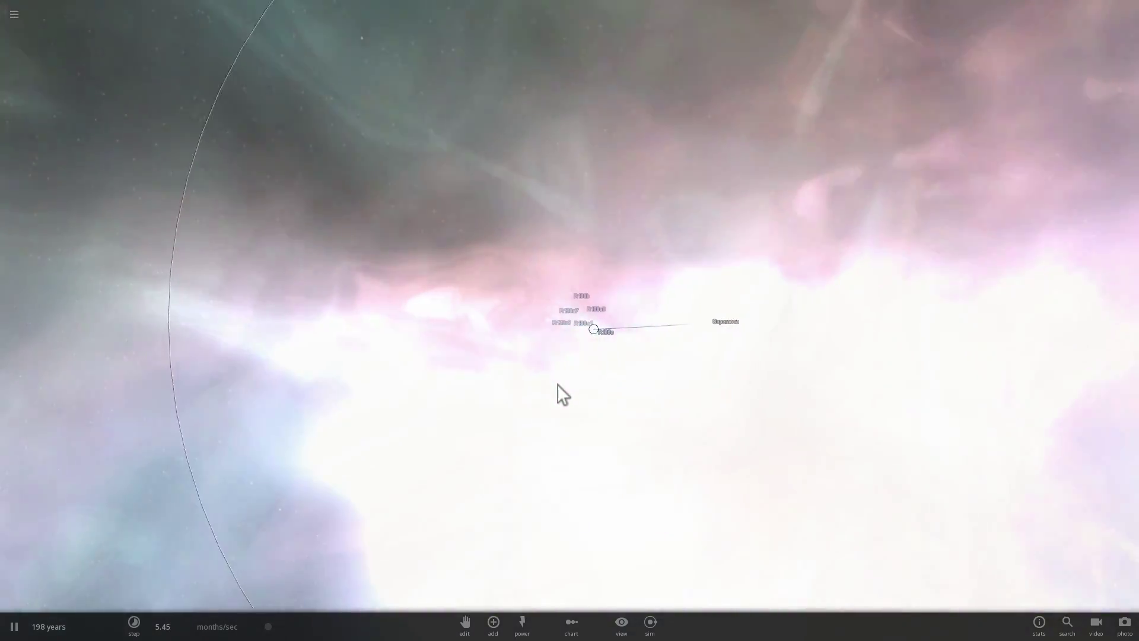
pyautogui.scroll(-5, 563, 391)
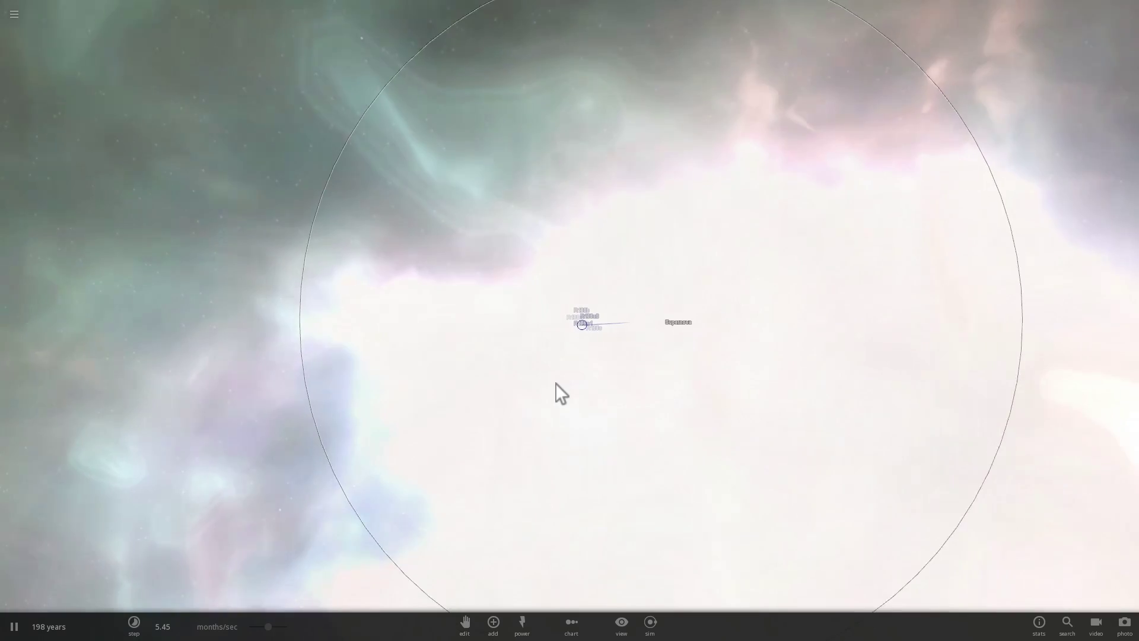
pyautogui.scroll(-3, 555, 383)
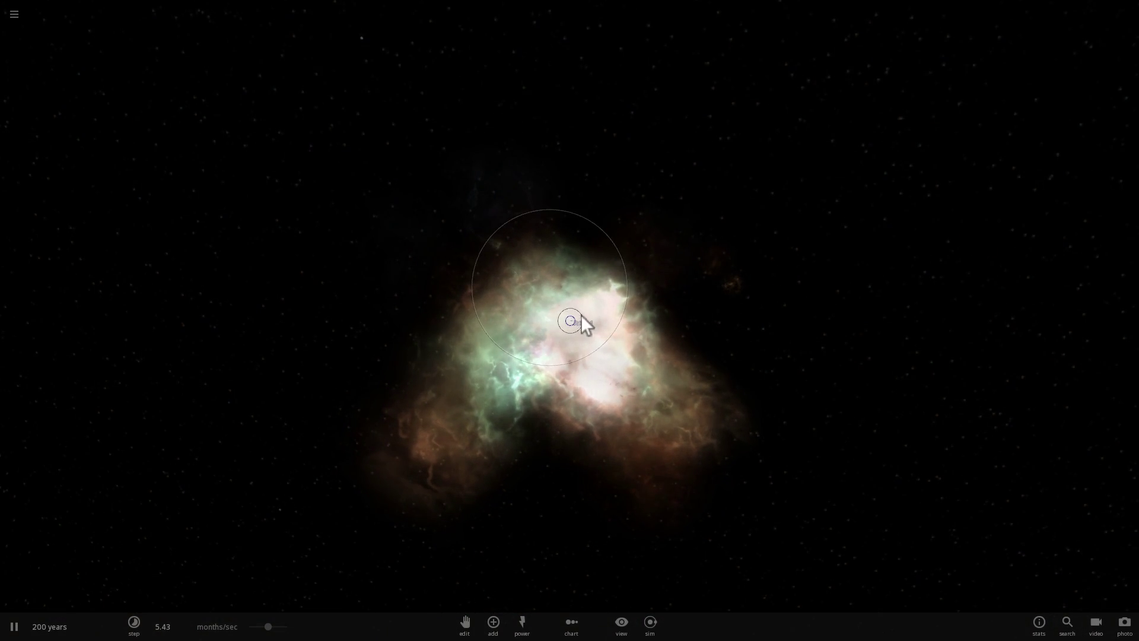
pyautogui.scroll(10, 577, 336)
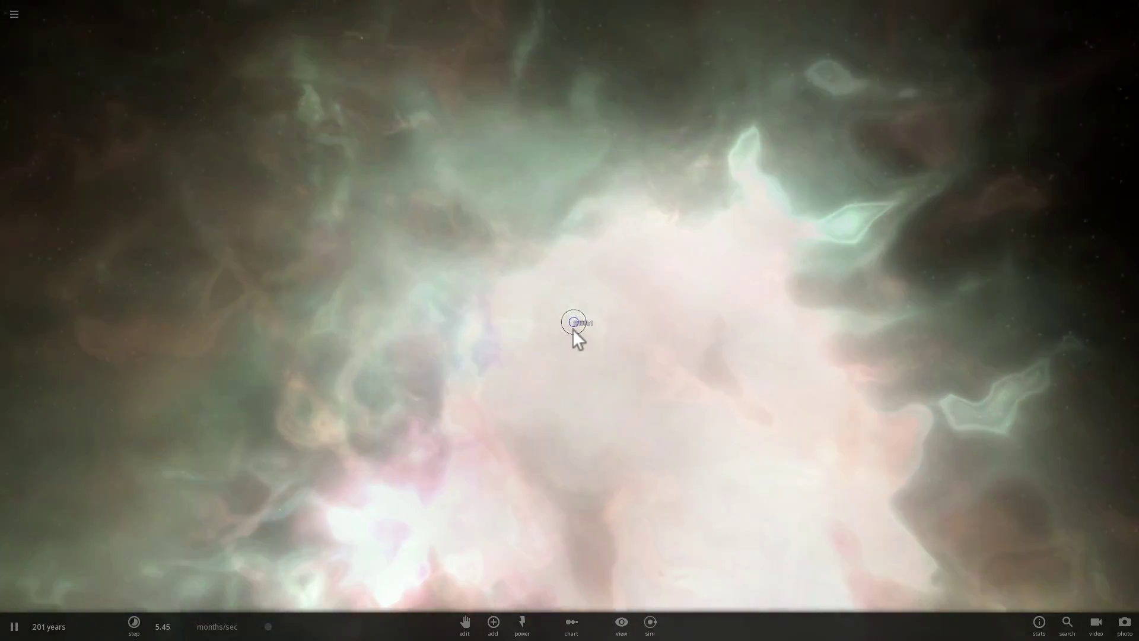
pyautogui.scroll(8, 573, 330)
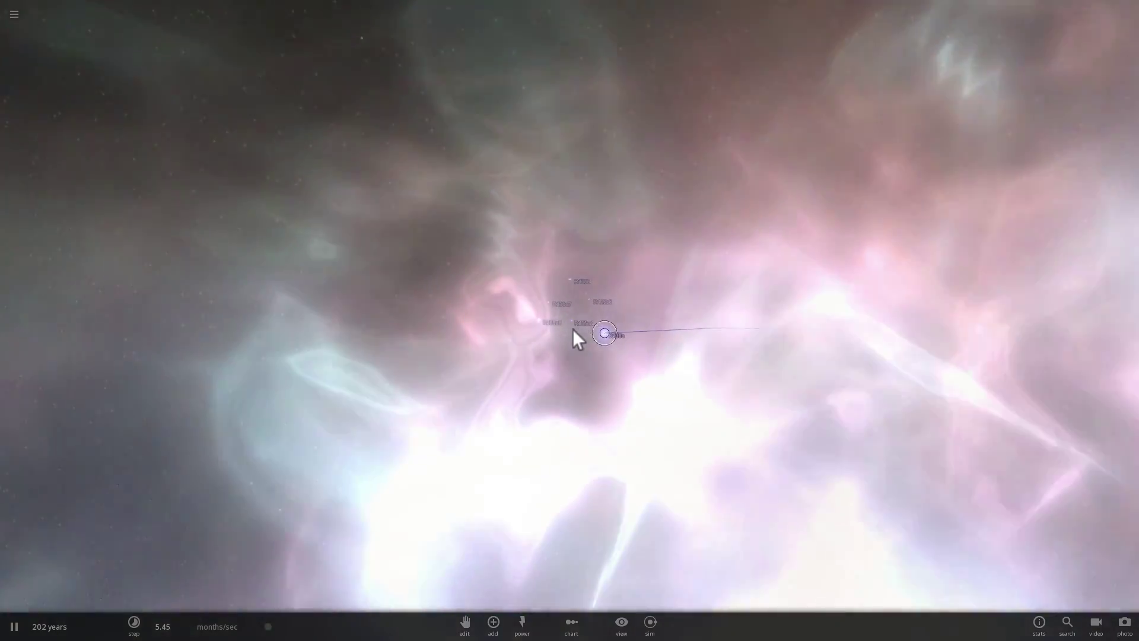
pyautogui.scroll(6, 571, 337)
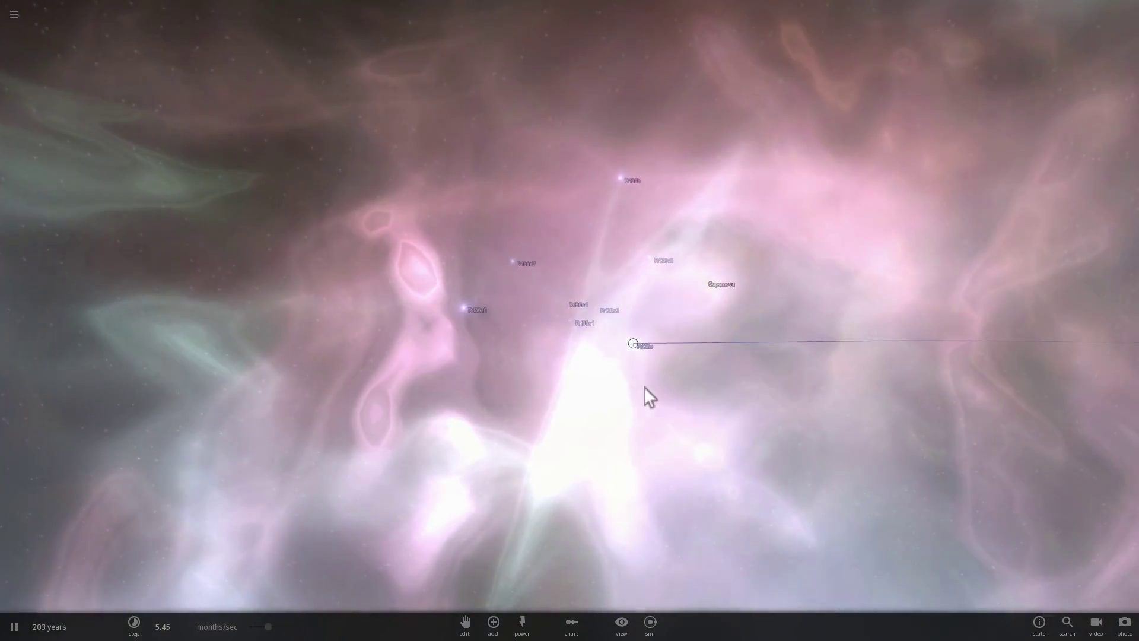
pyautogui.scroll(4, 604, 371)
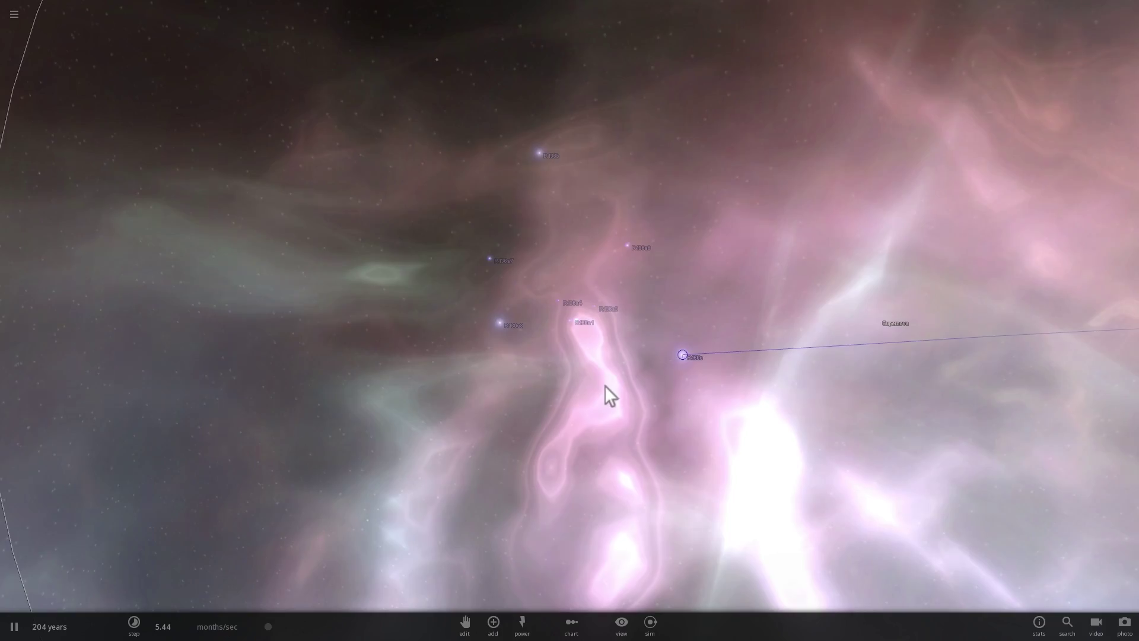
pyautogui.scroll(4, 604, 385)
pyautogui.moveTo(590, 357); pyautogui.dragTo(587, 349, button='right')
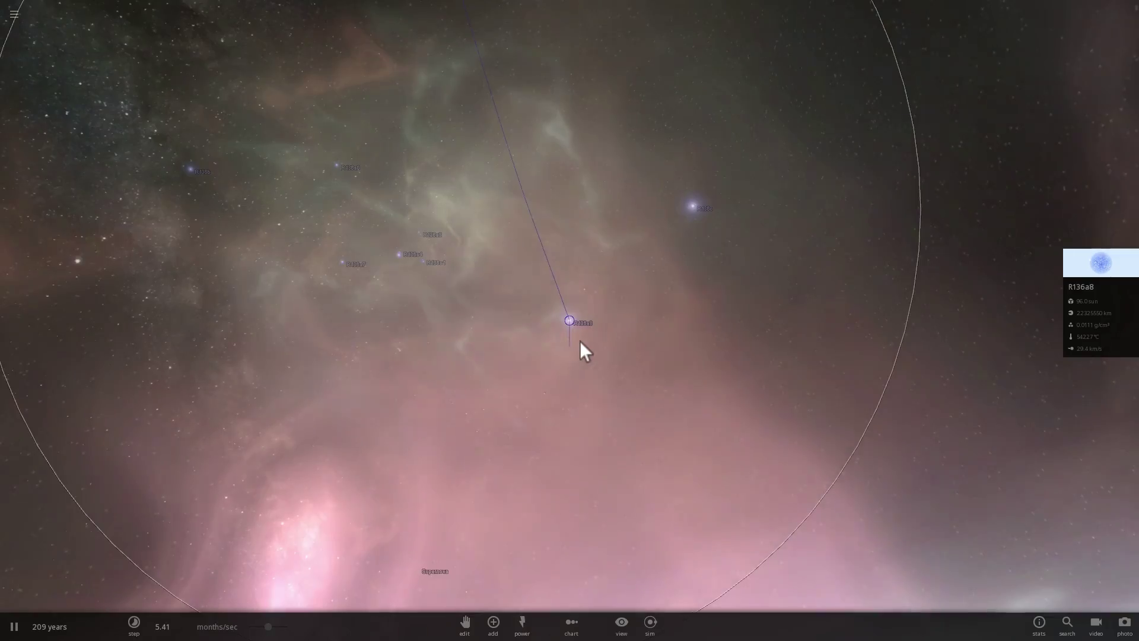
pyautogui.moveTo(579, 341); pyautogui.dragTo(558, 333, button='right')
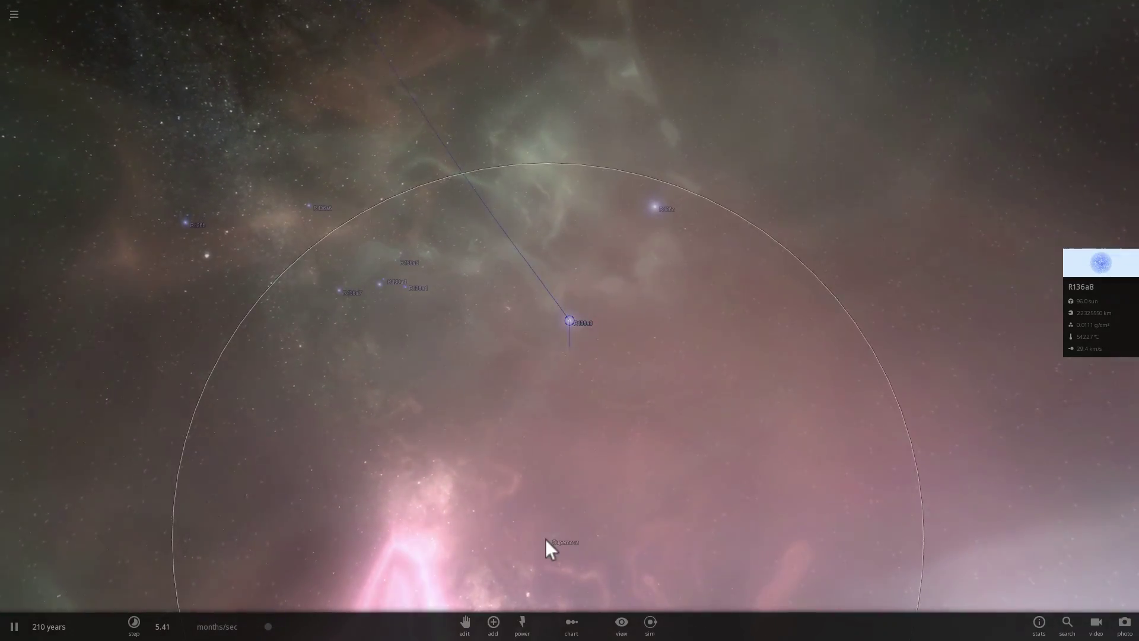
pyautogui.moveTo(542, 418); pyautogui.dragTo(461, 439, button='right')
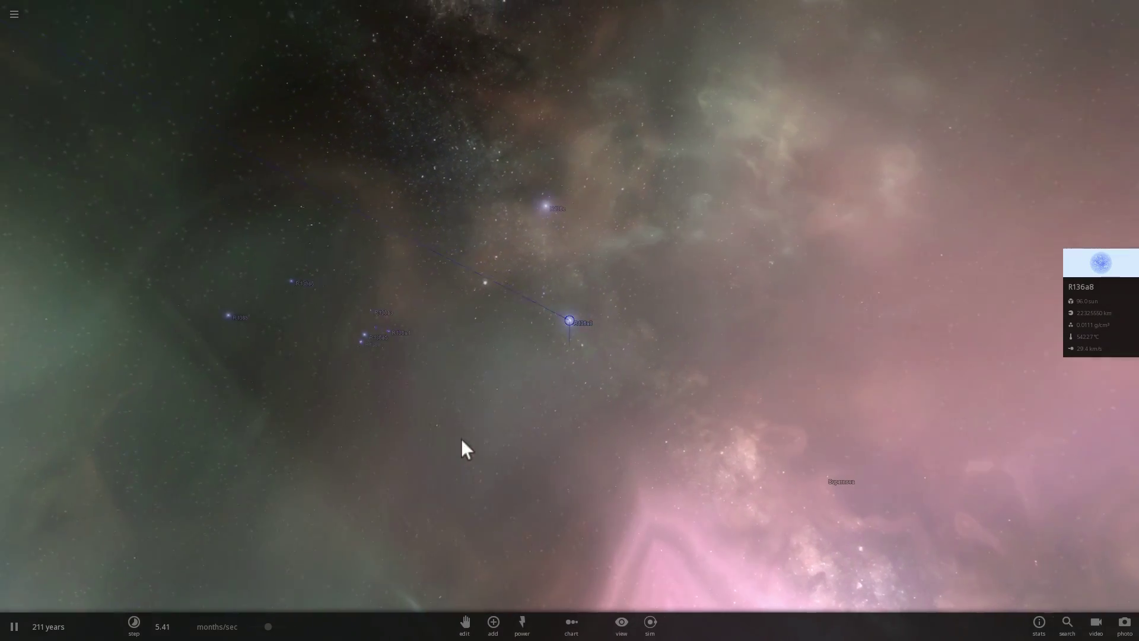
# Step: Line up the cluster stars in a chart to compare their sizes, select R136a1, and return to the normal view
pyautogui.click(571, 625)
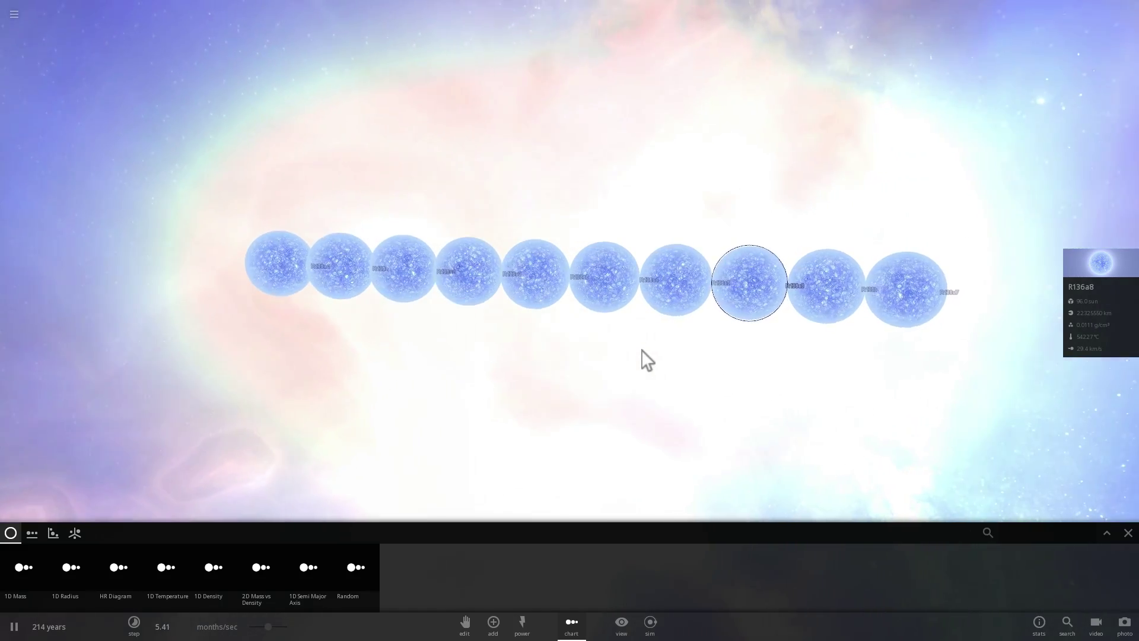
pyautogui.click(245, 272)
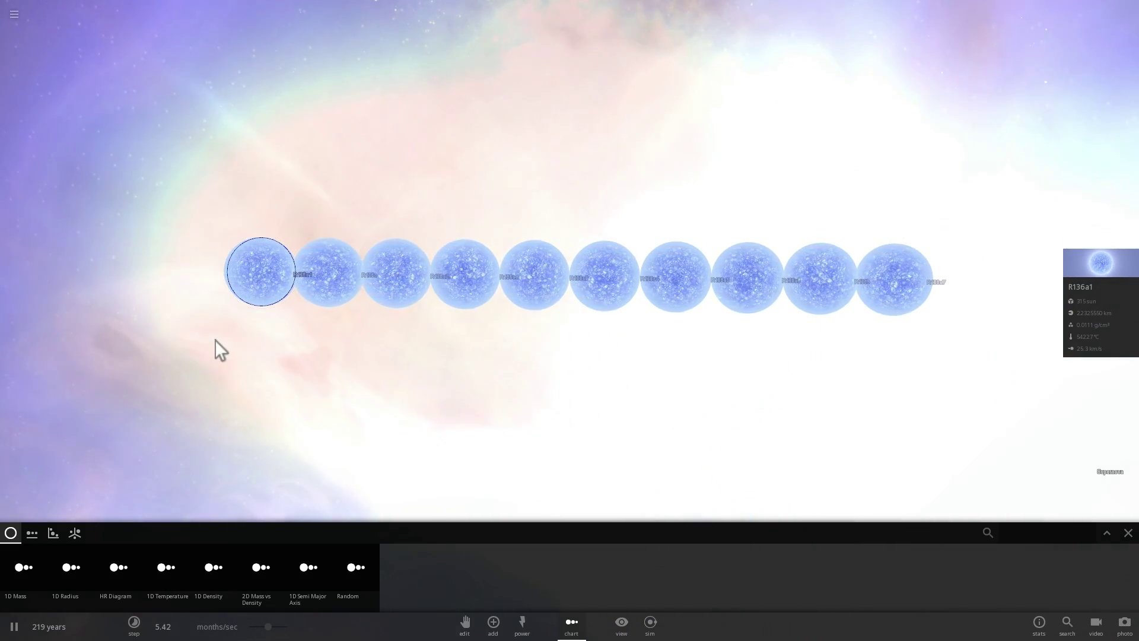
pyautogui.click(1128, 533)
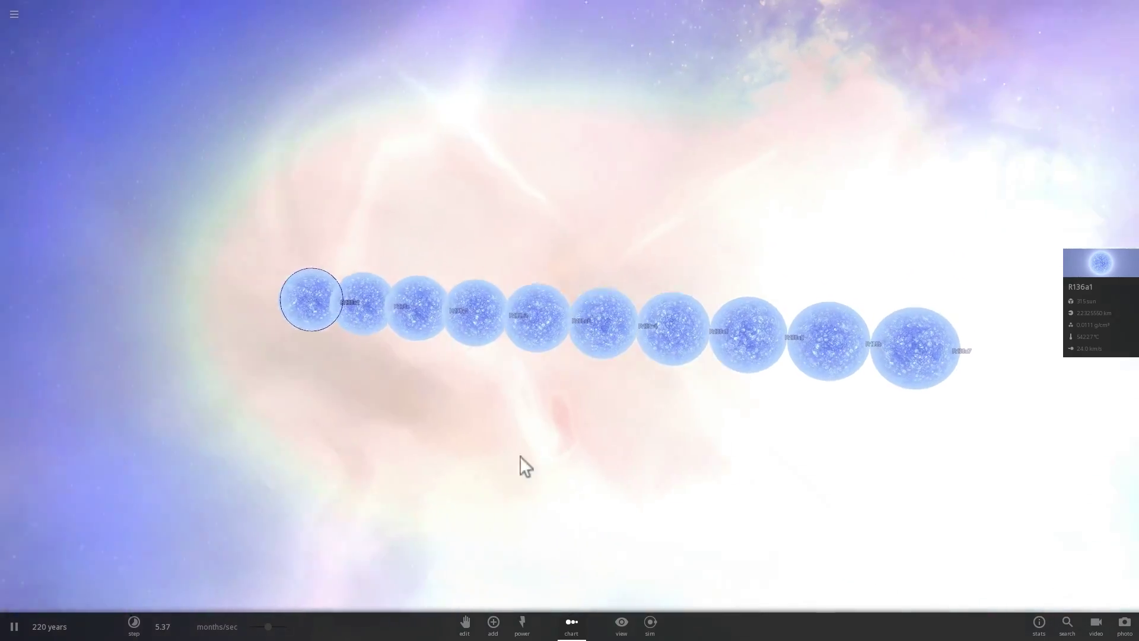
pyautogui.moveTo(520, 455); pyautogui.dragTo(579, 485, button='right')
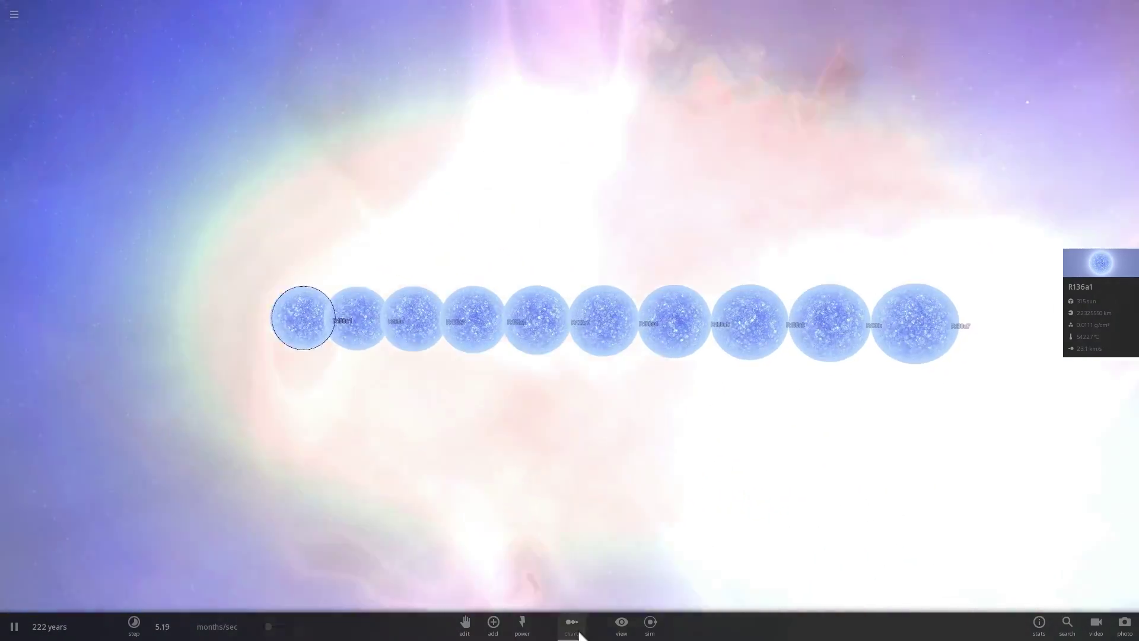
pyautogui.click(572, 623)
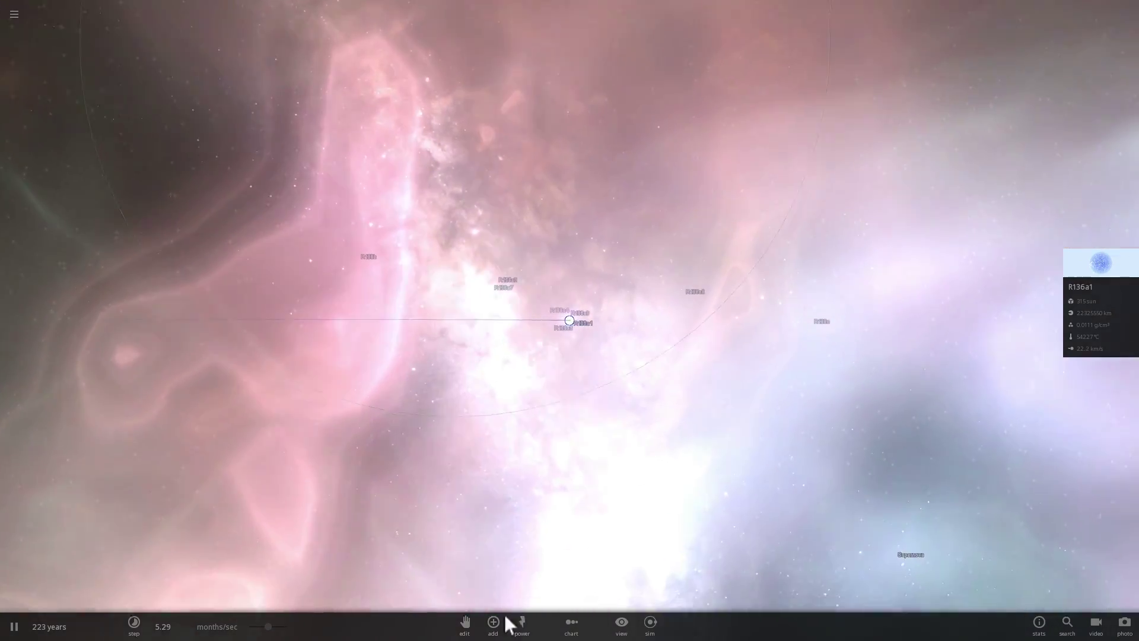
# Step: Add the Sun from the star catalogue as a size reference for the cluster
pyautogui.click(493, 622)
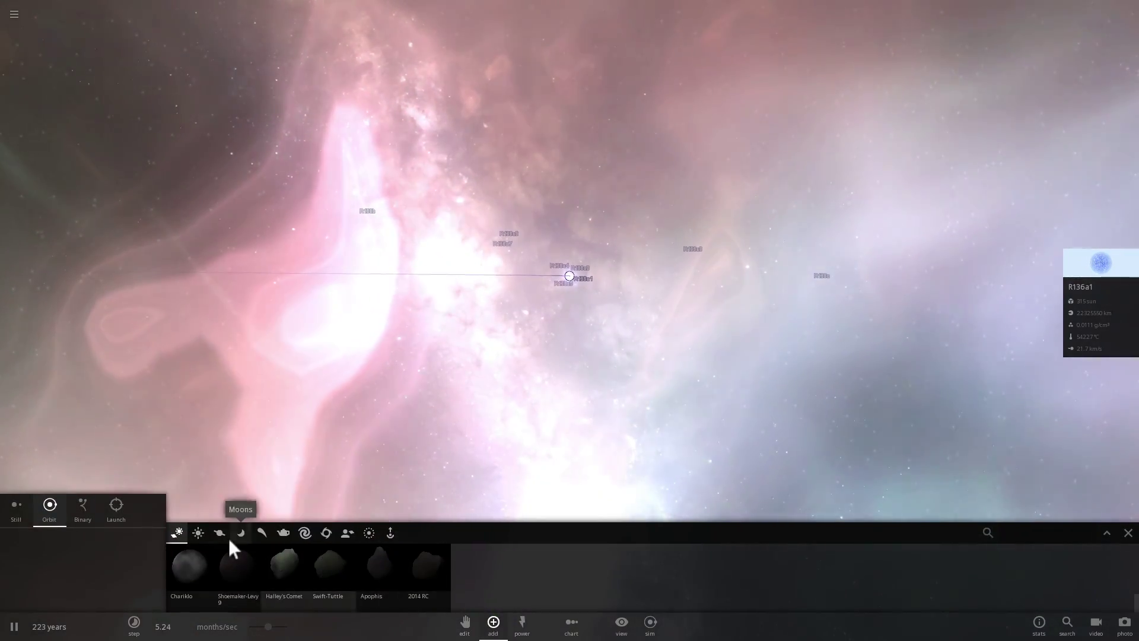
pyautogui.click(198, 535)
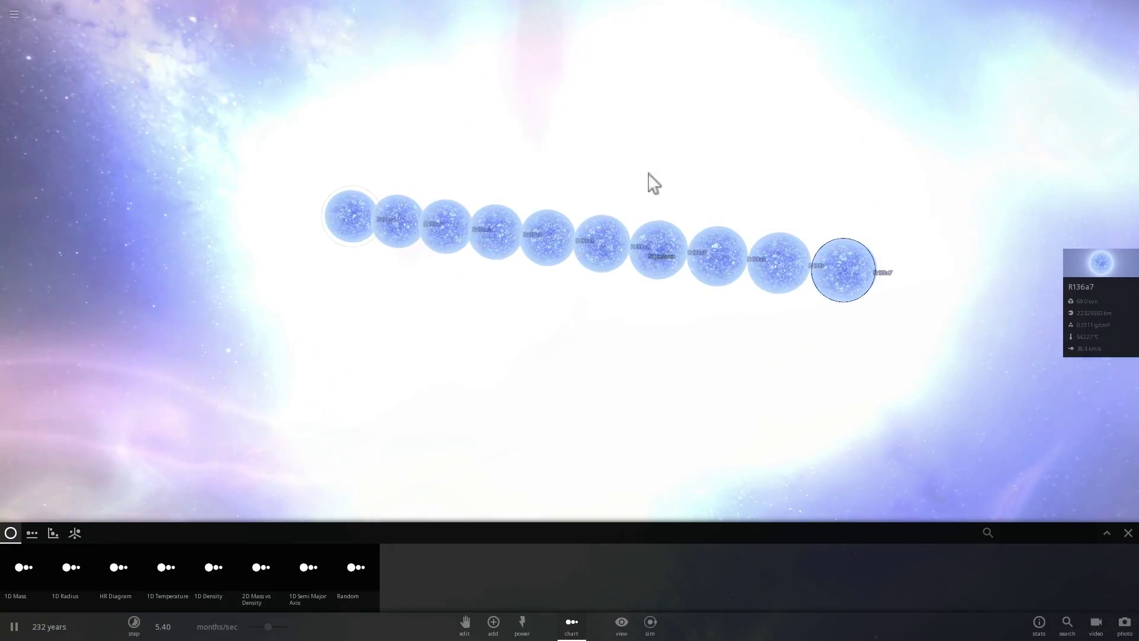
# Step: Compare the Sun's size with R136a7 close up in the chart line-up, select the Sun, and leave the chart
pyautogui.scroll(5, 860, 304)
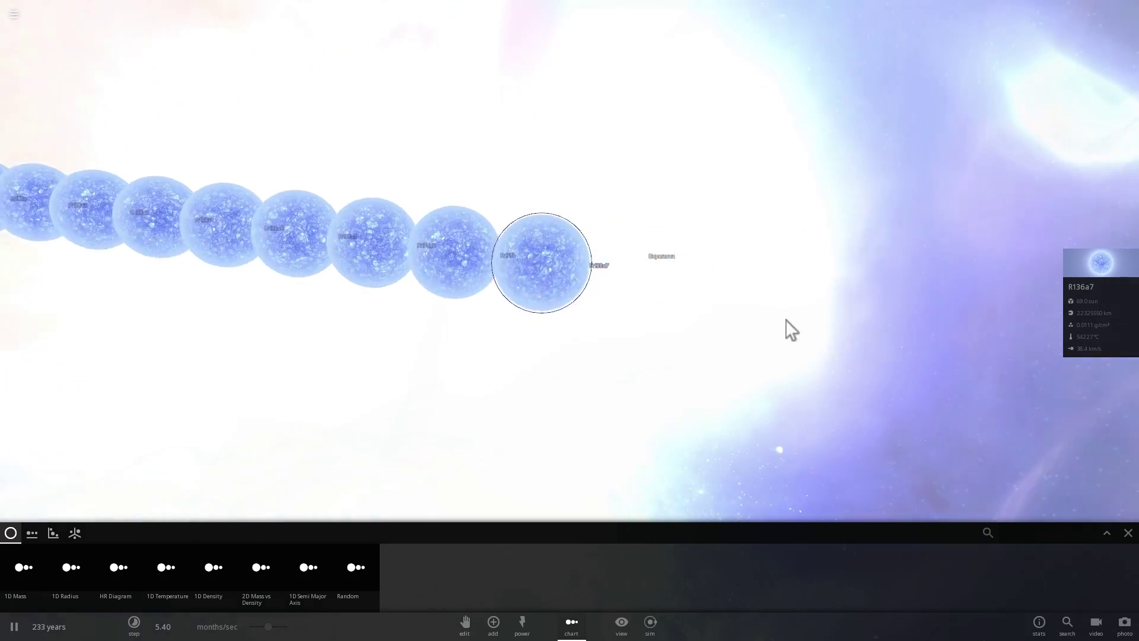
pyautogui.moveTo(490, 339); pyautogui.dragTo(382, 322, button='right')
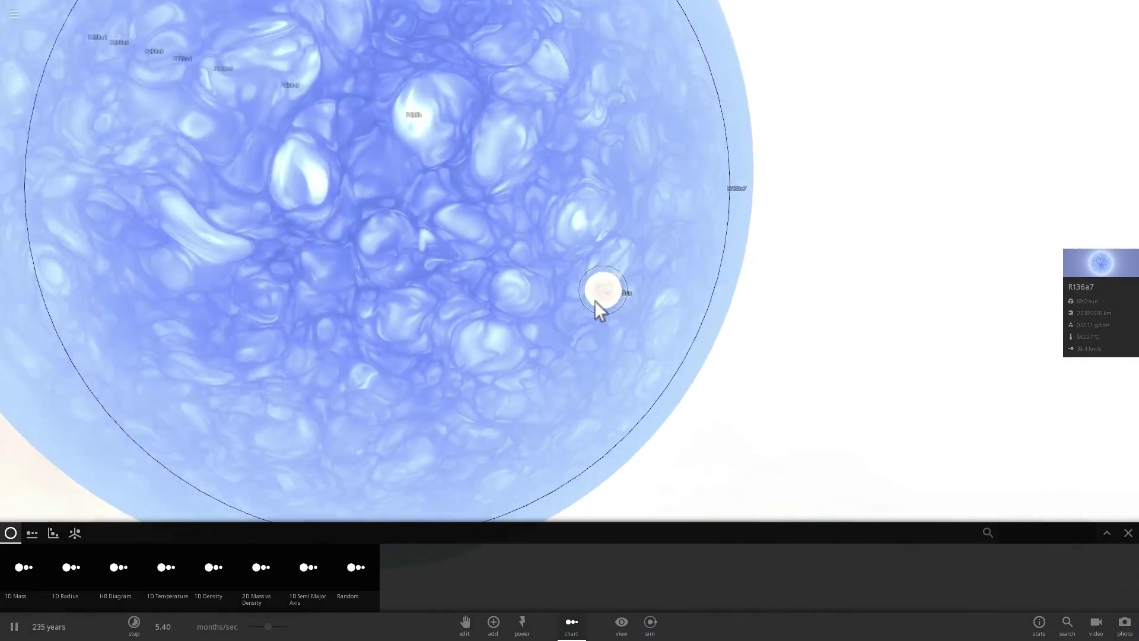
pyautogui.click(596, 302)
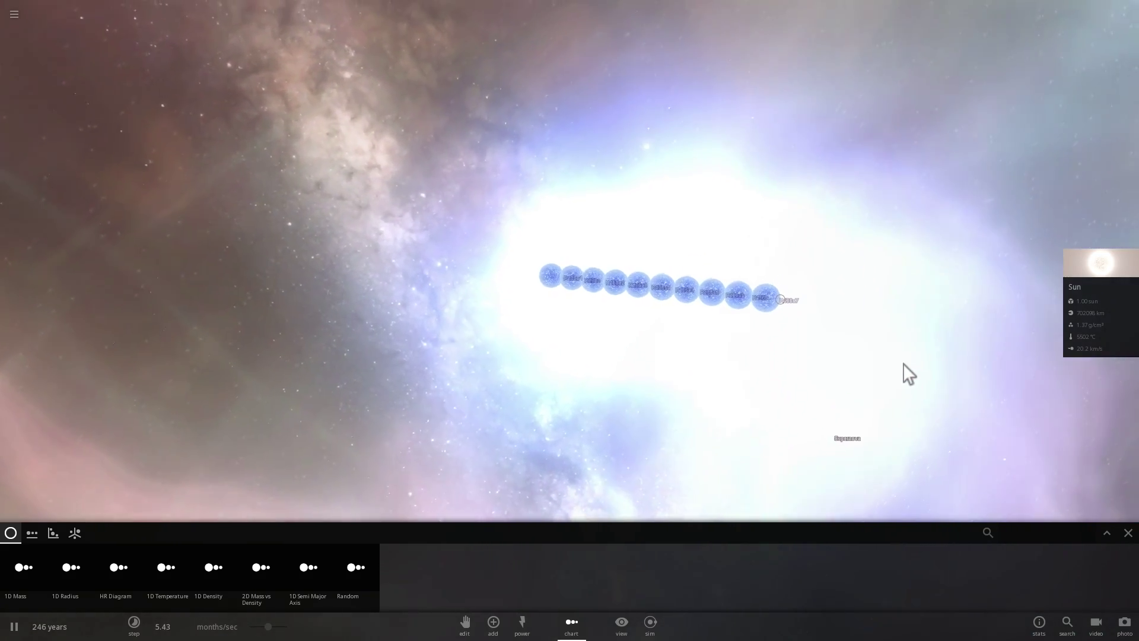
pyautogui.click(1128, 532)
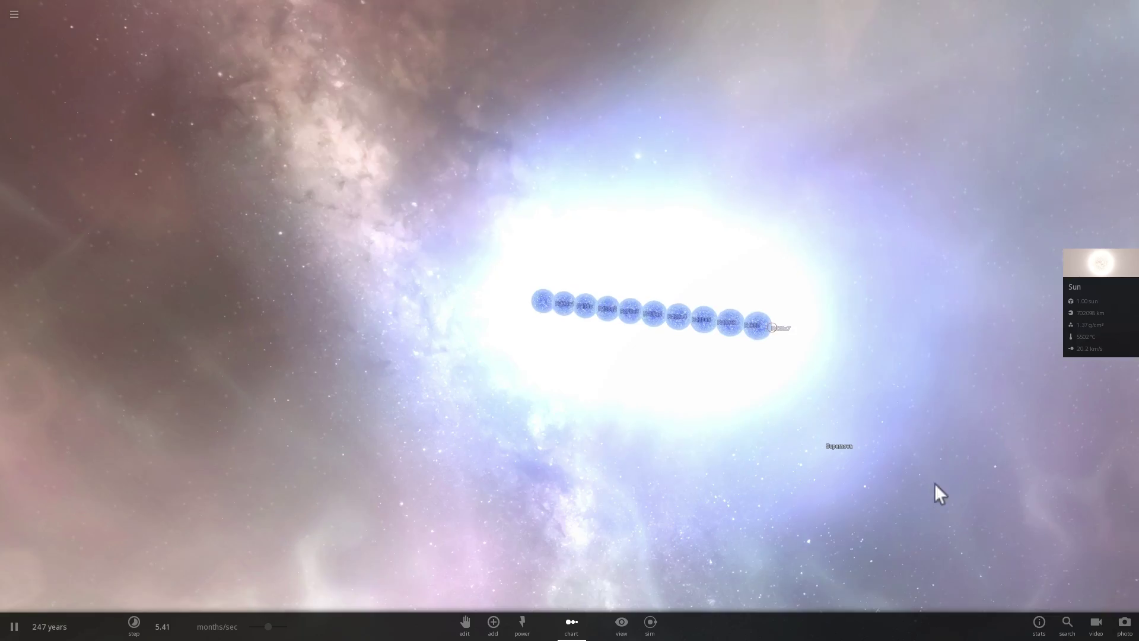
pyautogui.click(569, 625)
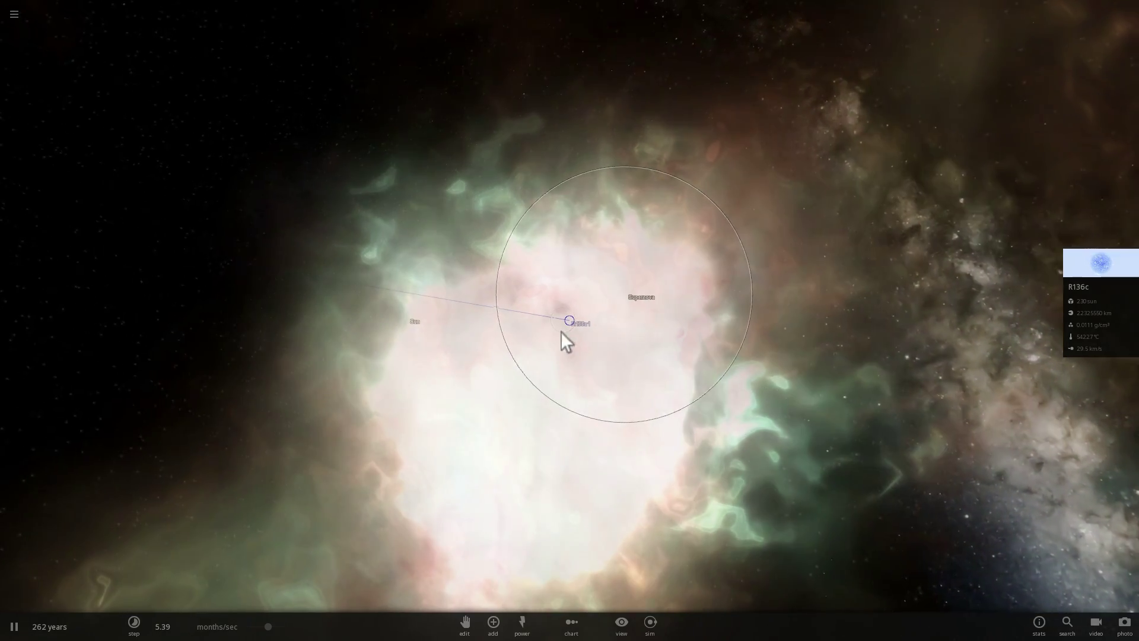
# Step: Examine R136c, the neighbouring cluster stars and the surrounding nebula from several distances and angles
pyautogui.scroll(3, 594, 335)
pyautogui.moveTo(638, 356); pyautogui.dragTo(620, 354, button='right')
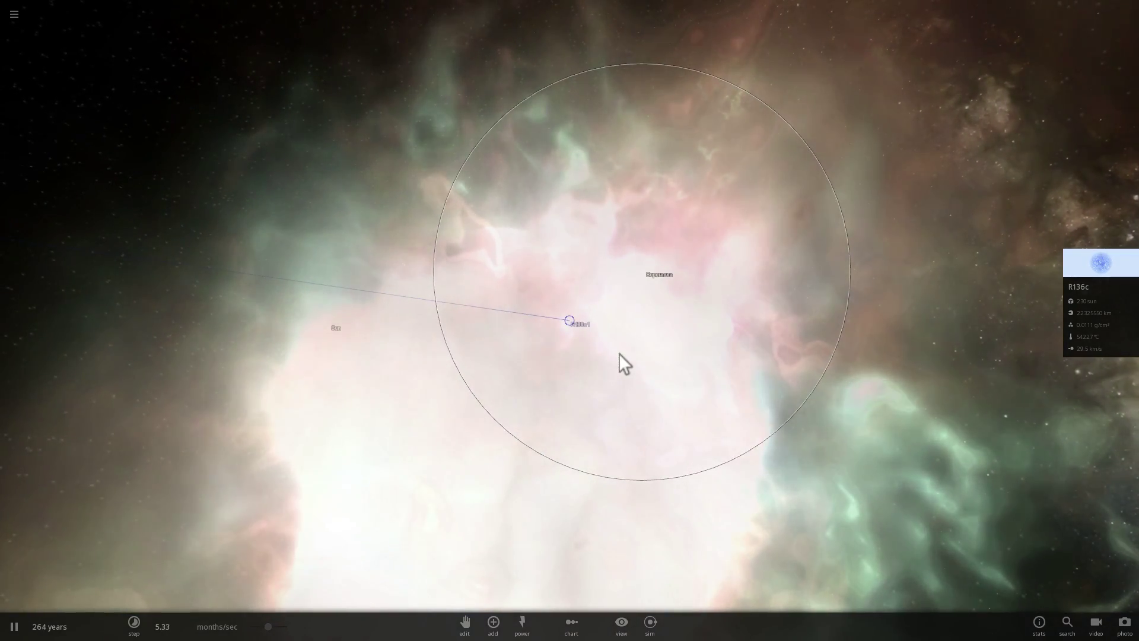
pyautogui.scroll(5, 570, 316)
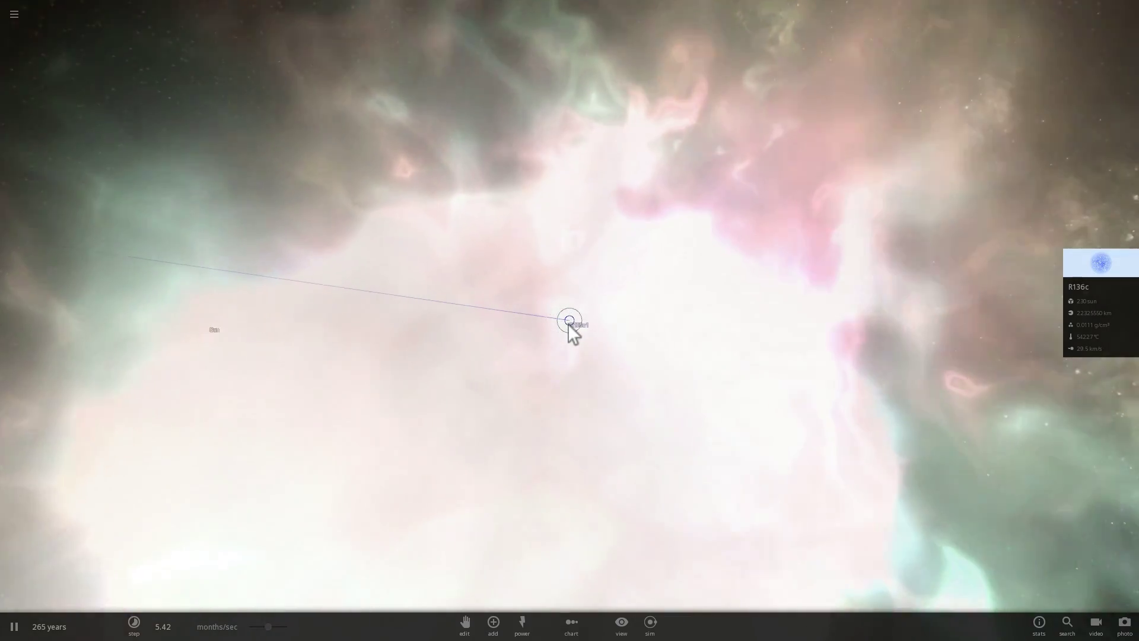
pyautogui.scroll(-5, 568, 324)
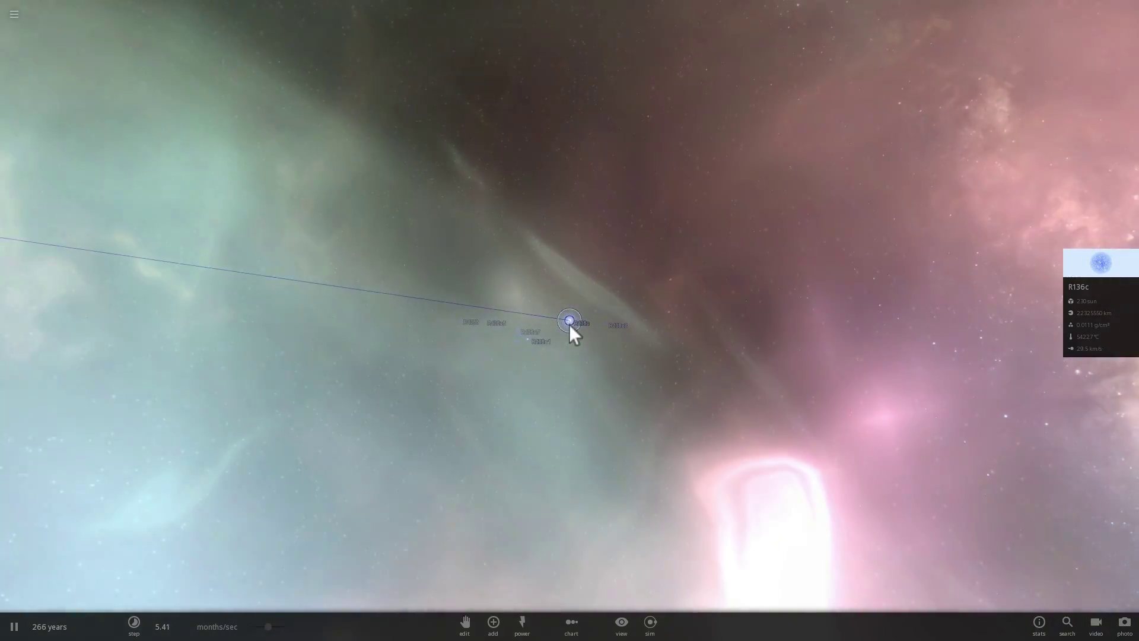
pyautogui.moveTo(572, 343); pyautogui.dragTo(475, 373, button='right')
pyautogui.scroll(3, 578, 330)
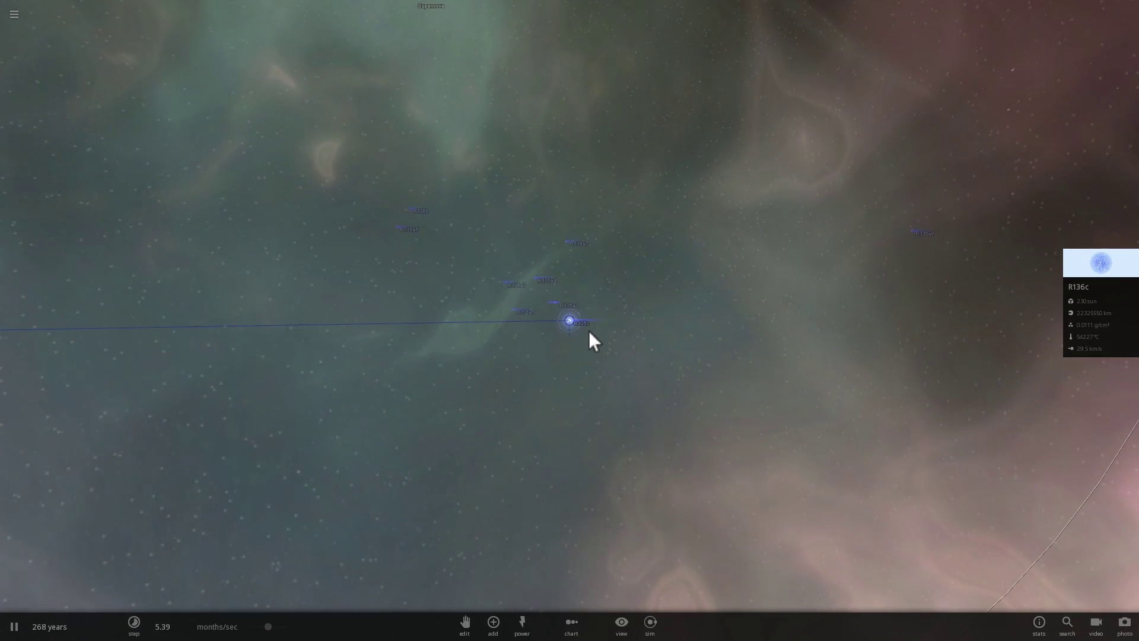
pyautogui.moveTo(586, 329); pyautogui.dragTo(549, 326)
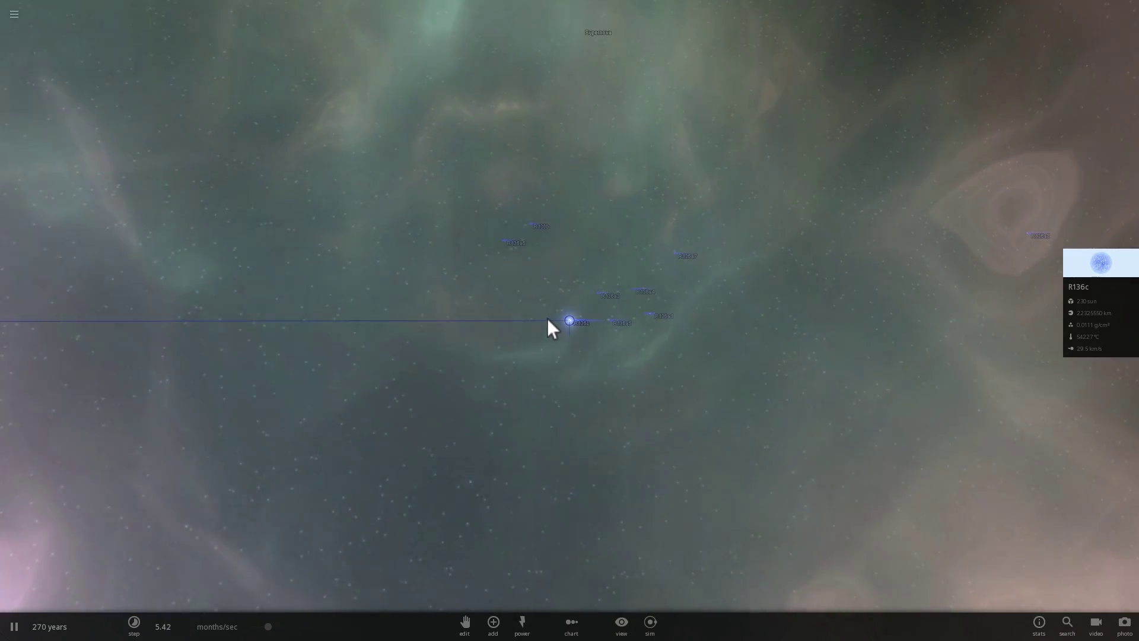
pyautogui.moveTo(547, 318); pyautogui.dragTo(570, 314)
pyautogui.scroll(10, 572, 314)
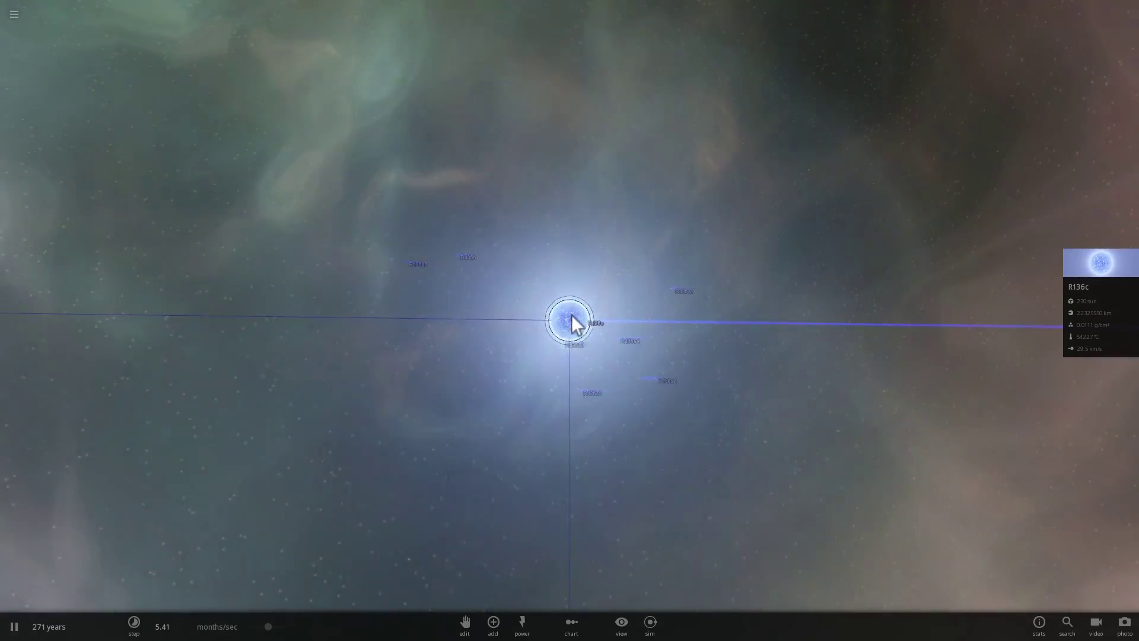
pyautogui.scroll(-5, 572, 314)
pyautogui.moveTo(578, 315); pyautogui.dragTo(615, 354)
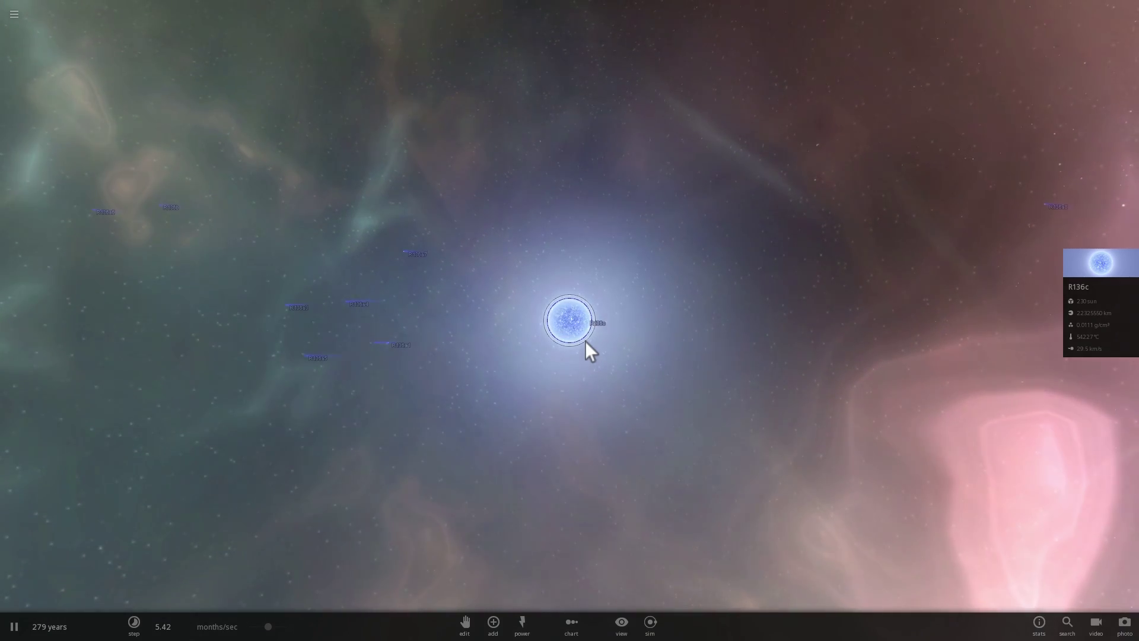
# Step: Examine the whole nebula surrounding R136c from outside, from several distances and viewing angles
pyautogui.moveTo(611, 319); pyautogui.dragTo(582, 357)
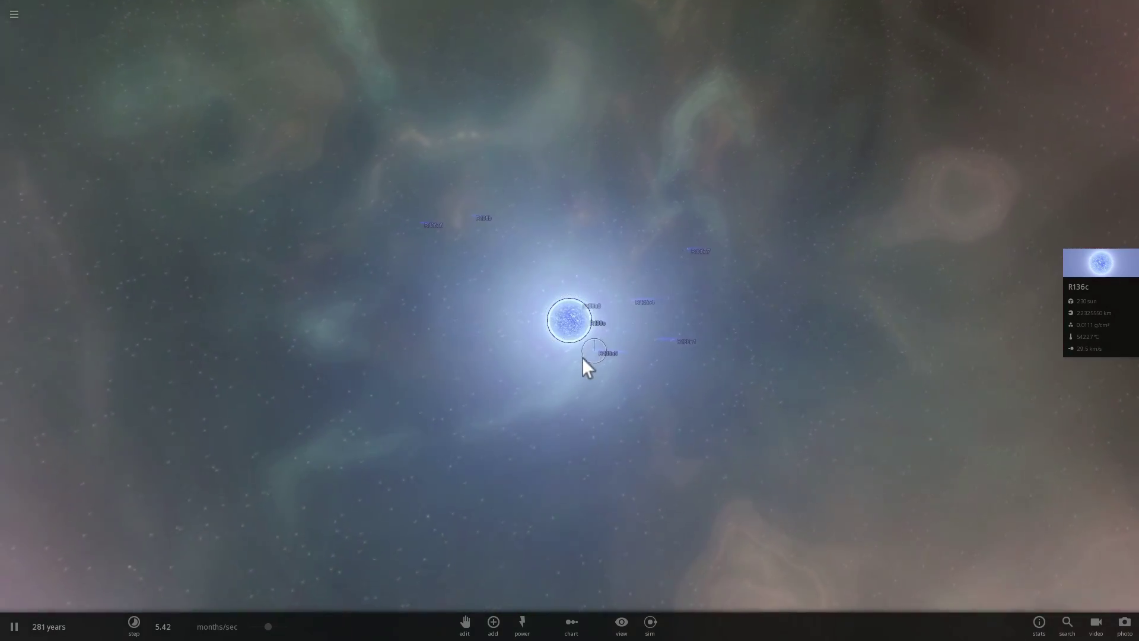
pyautogui.scroll(-5, 583, 357)
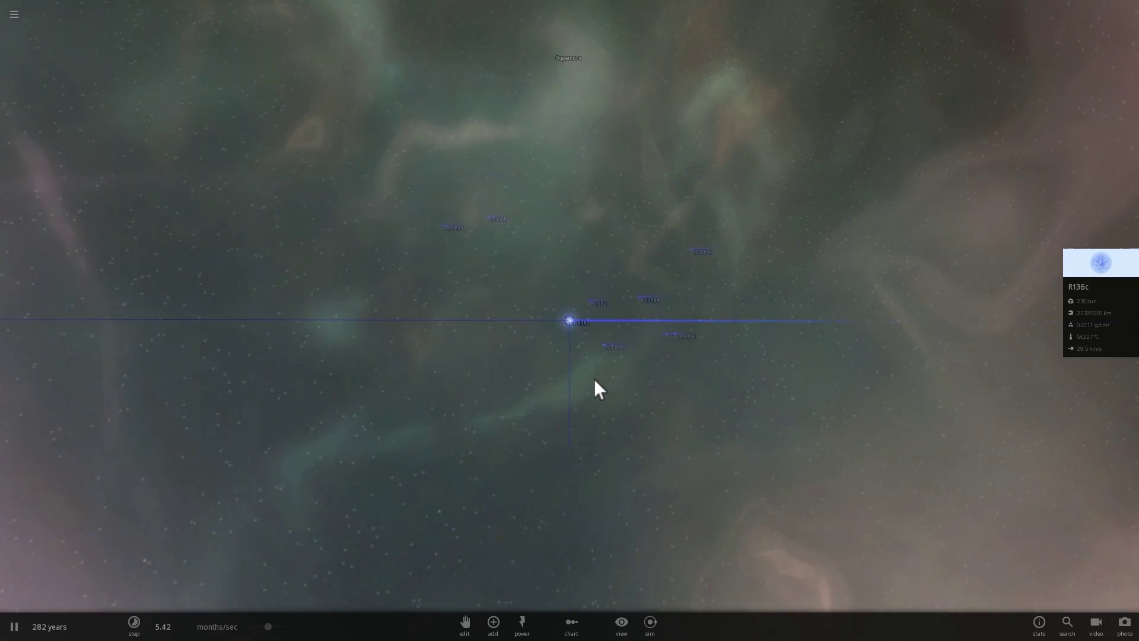
pyautogui.scroll(-5, 586, 373)
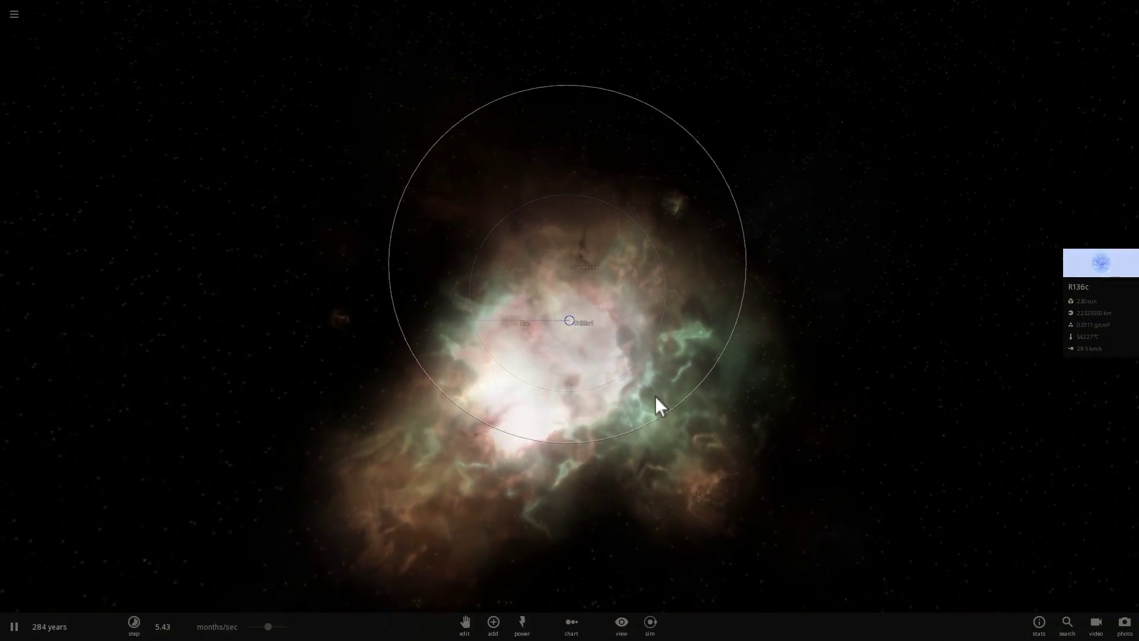
pyautogui.moveTo(655, 396); pyautogui.dragTo(625, 389)
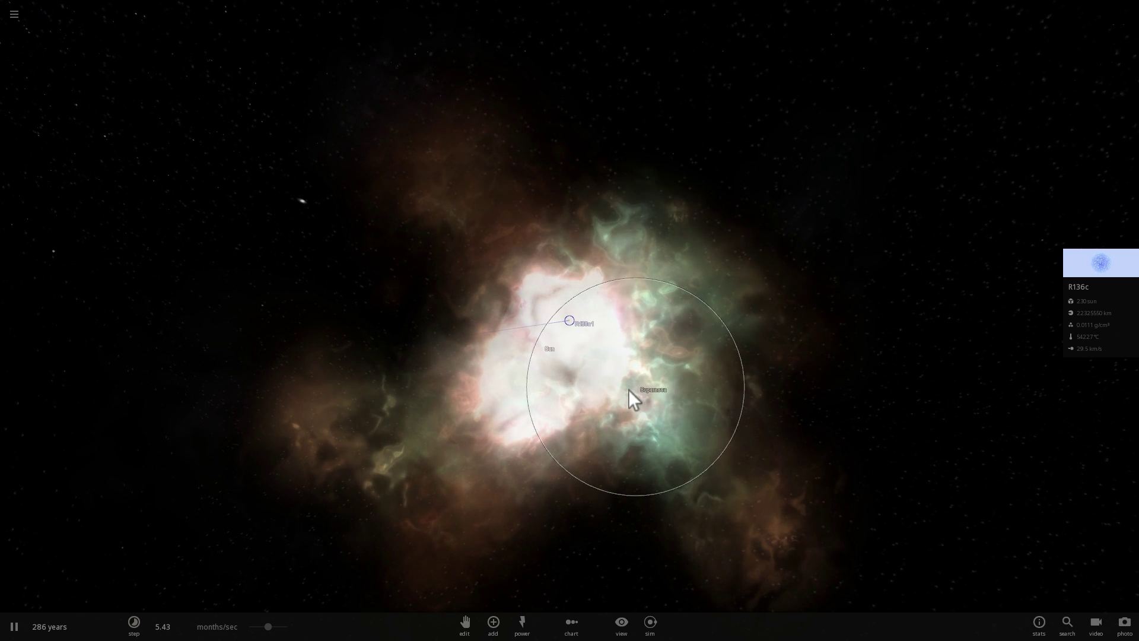
pyautogui.moveTo(655, 377); pyautogui.dragTo(575, 326)
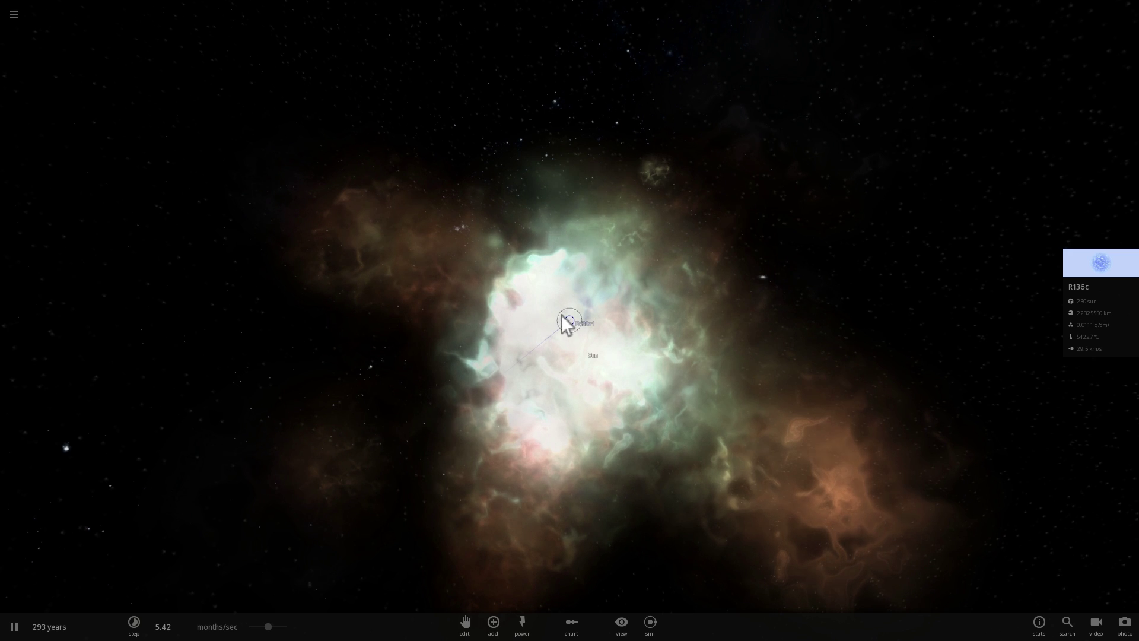
pyautogui.moveTo(624, 272); pyautogui.dragTo(540, 263)
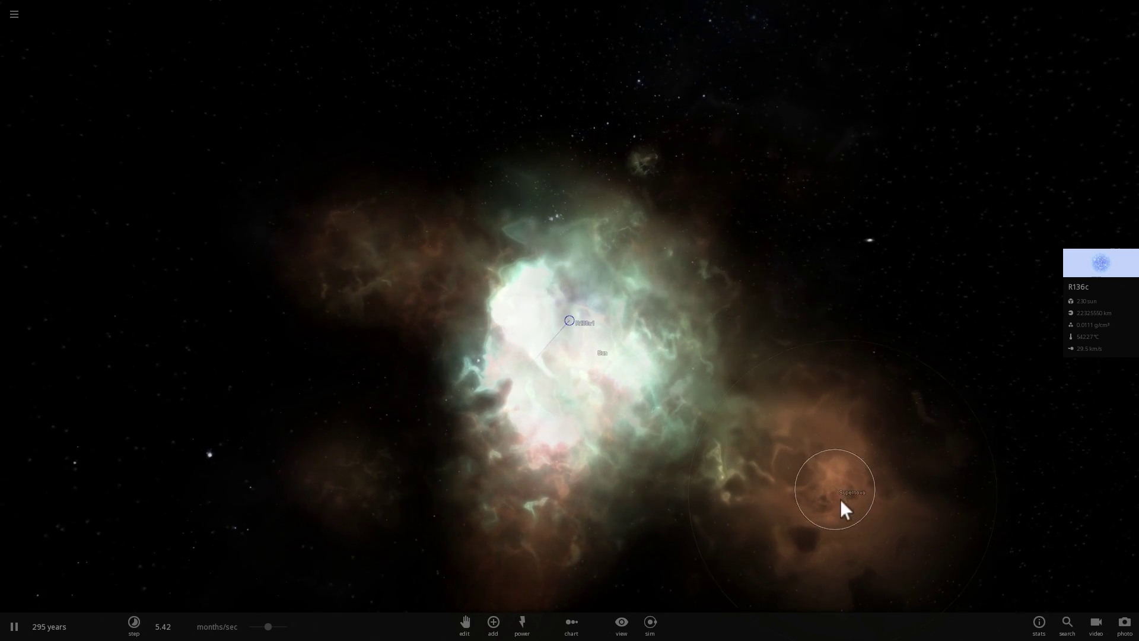
pyautogui.moveTo(840, 499); pyautogui.dragTo(807, 506)
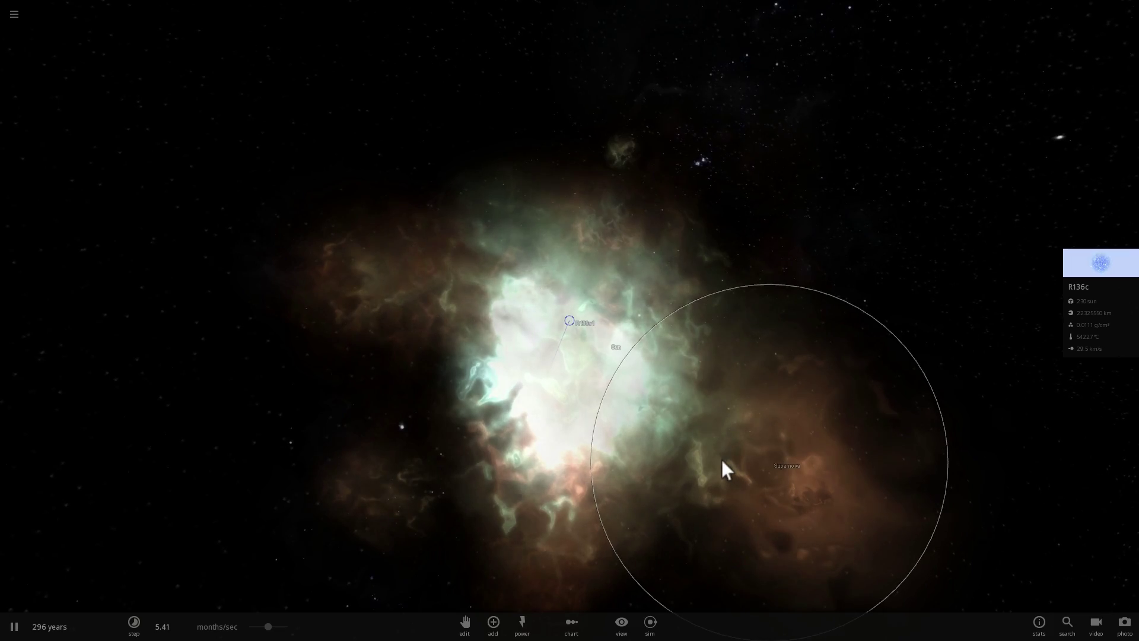
pyautogui.scroll(5, 721, 459)
pyautogui.moveTo(721, 458); pyautogui.dragTo(848, 418)
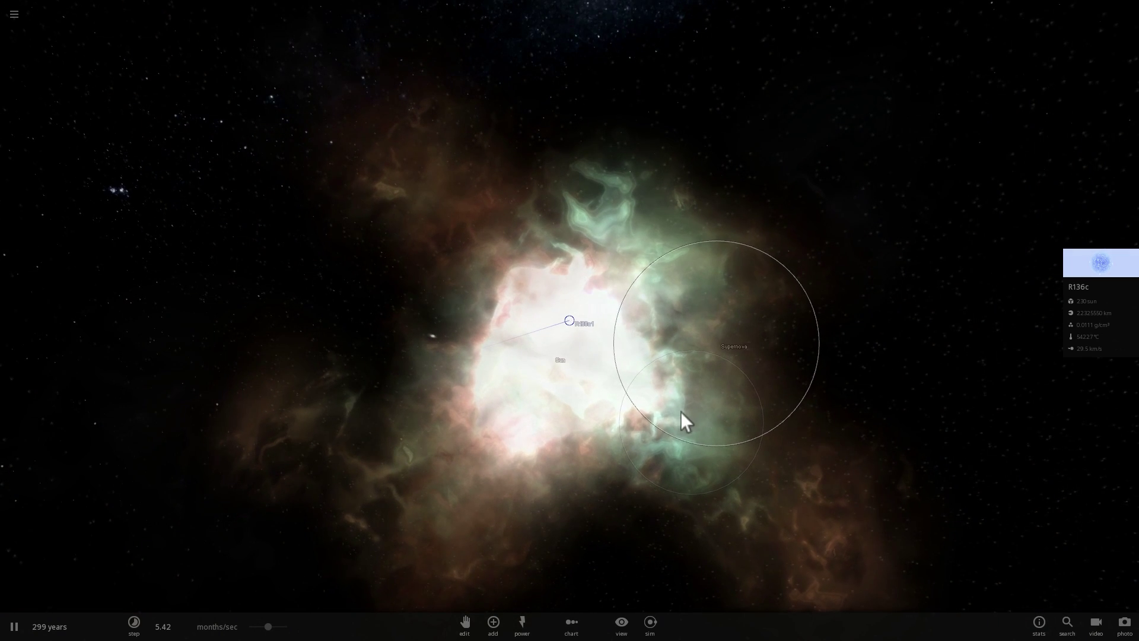
pyautogui.moveTo(681, 411); pyautogui.dragTo(722, 422, button='right')
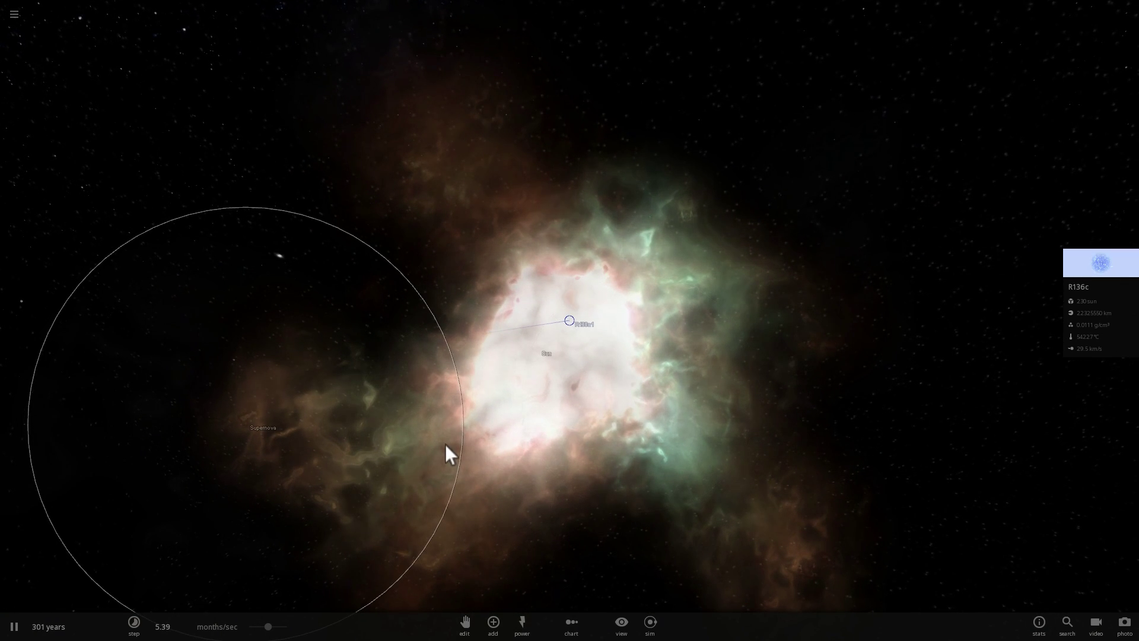
pyautogui.moveTo(445, 444); pyautogui.dragTo(481, 461, button='right')
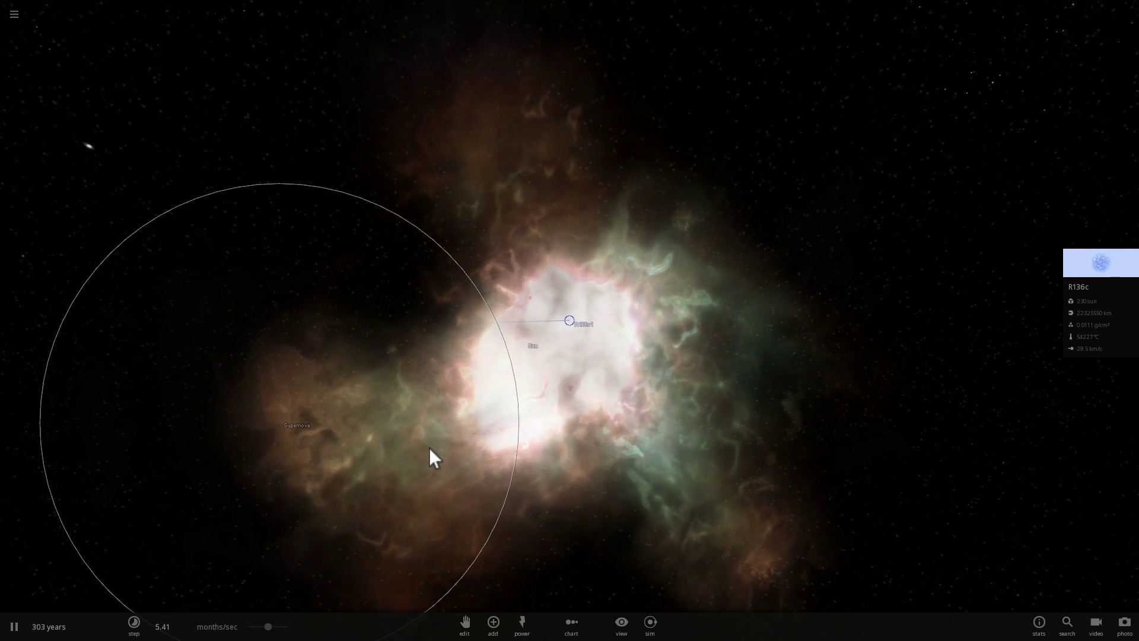
pyautogui.moveTo(429, 447); pyautogui.dragTo(412, 440, button='right')
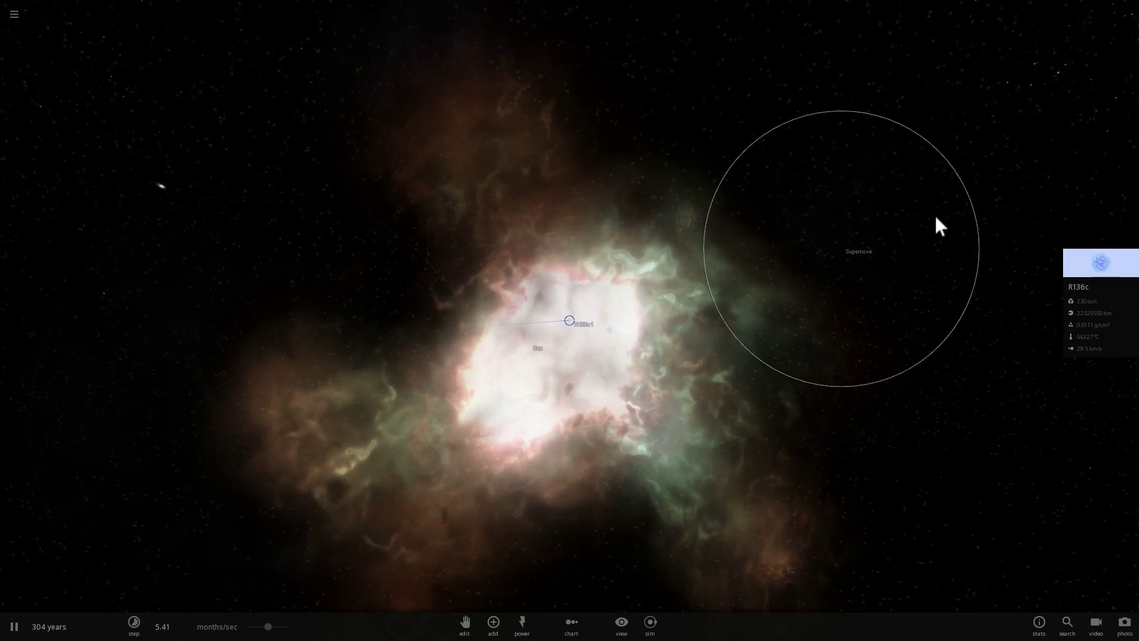
pyautogui.moveTo(936, 217); pyautogui.dragTo(858, 204, button='right')
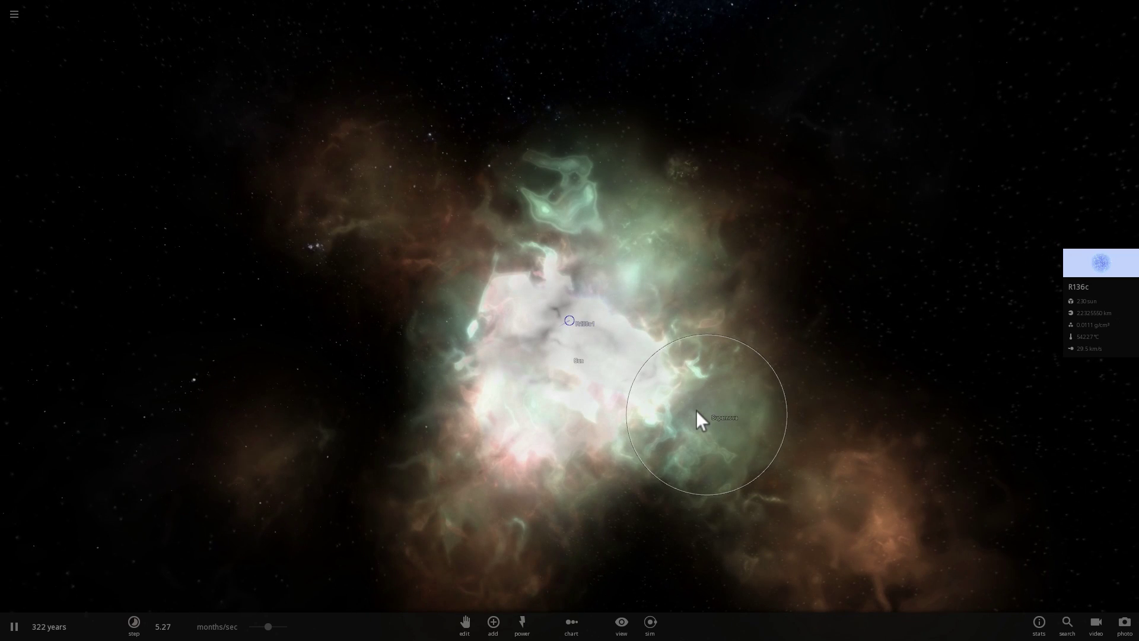
# Step: Open the properties of R136a4, view its nebula surroundings from farther away, and close the properties
pyautogui.click(696, 410)
pyautogui.click(1095, 269)
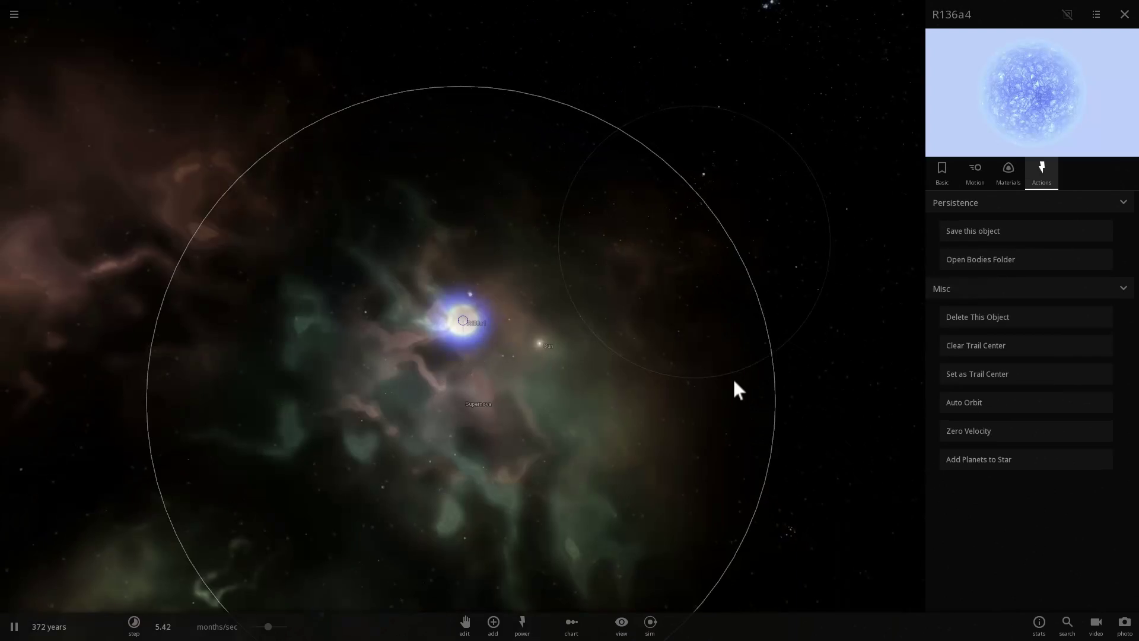
pyautogui.scroll(-4, 728, 372)
pyautogui.moveTo(805, 366); pyautogui.dragTo(570, 360)
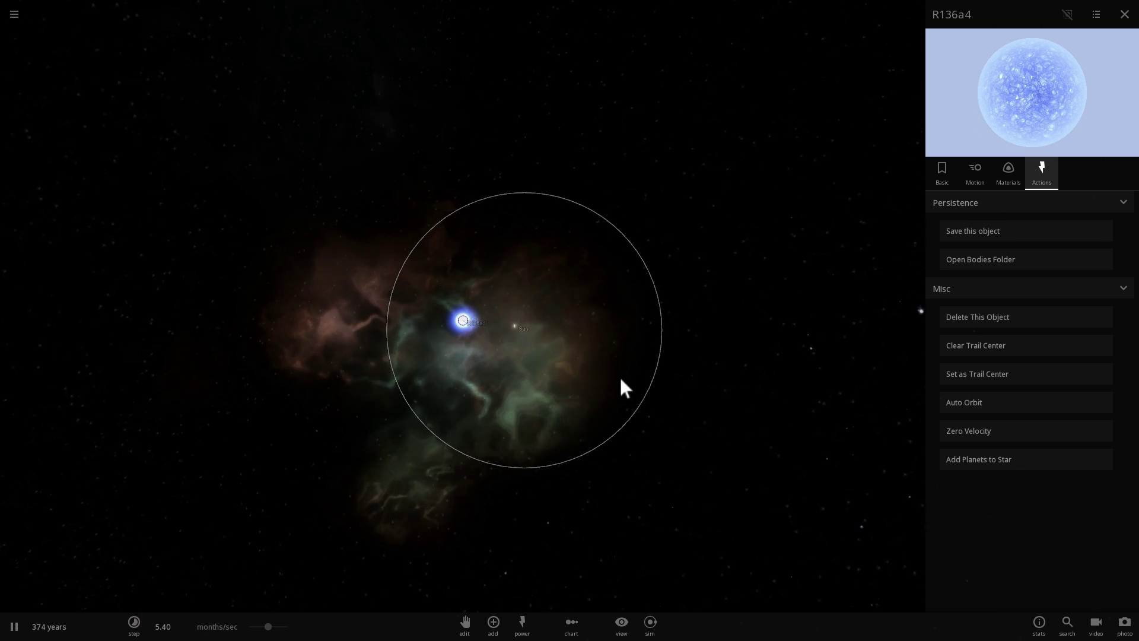
pyautogui.scroll(3, 469, 340)
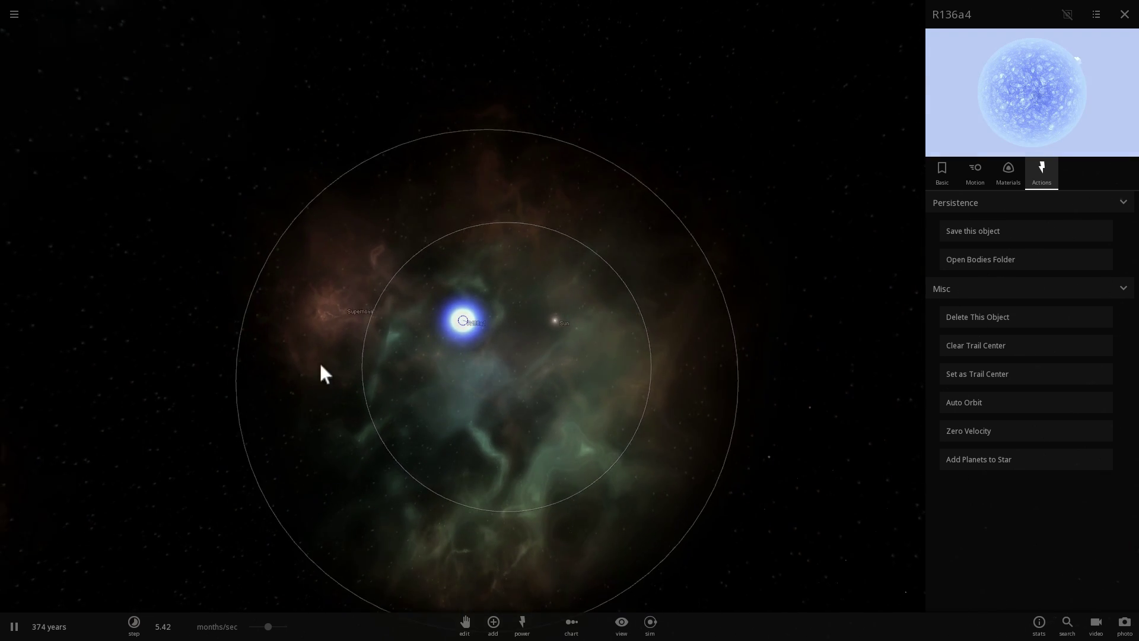
pyautogui.click(158, 227)
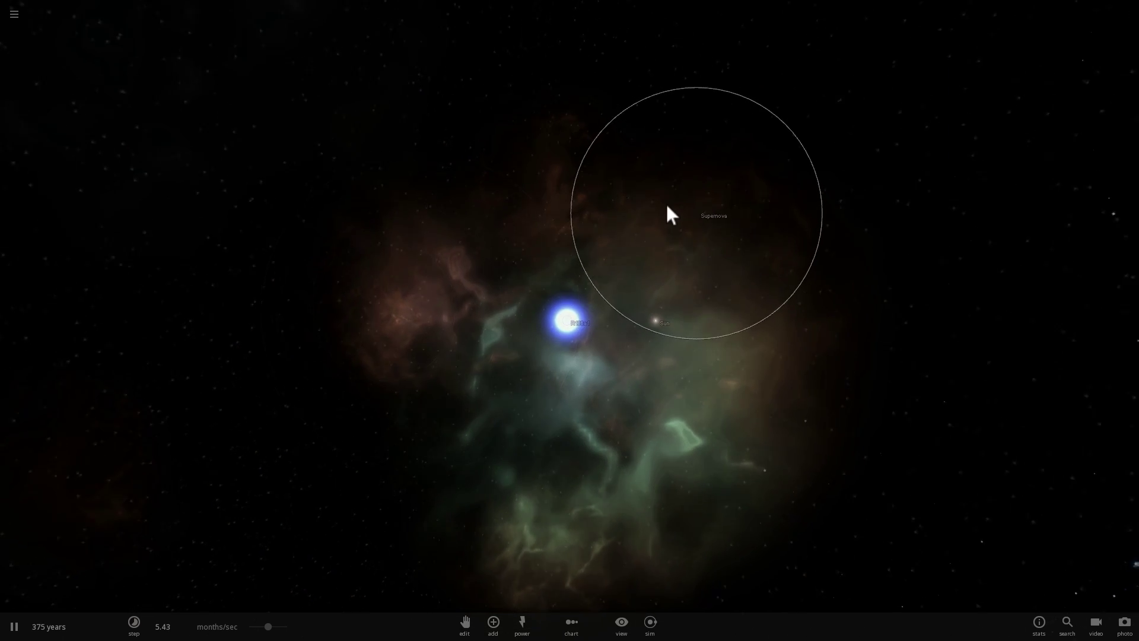
# Step: Inspect the core of the star cluster close up, select R136a3, and return to a wider view
pyautogui.scroll(5, 570, 332)
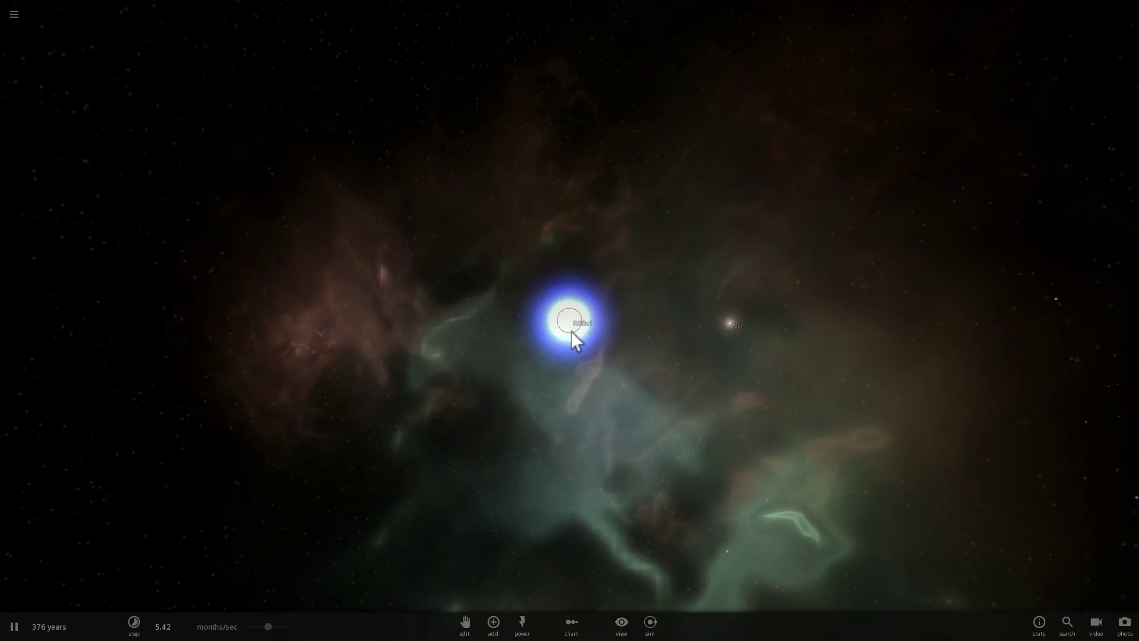
pyautogui.scroll(8, 573, 330)
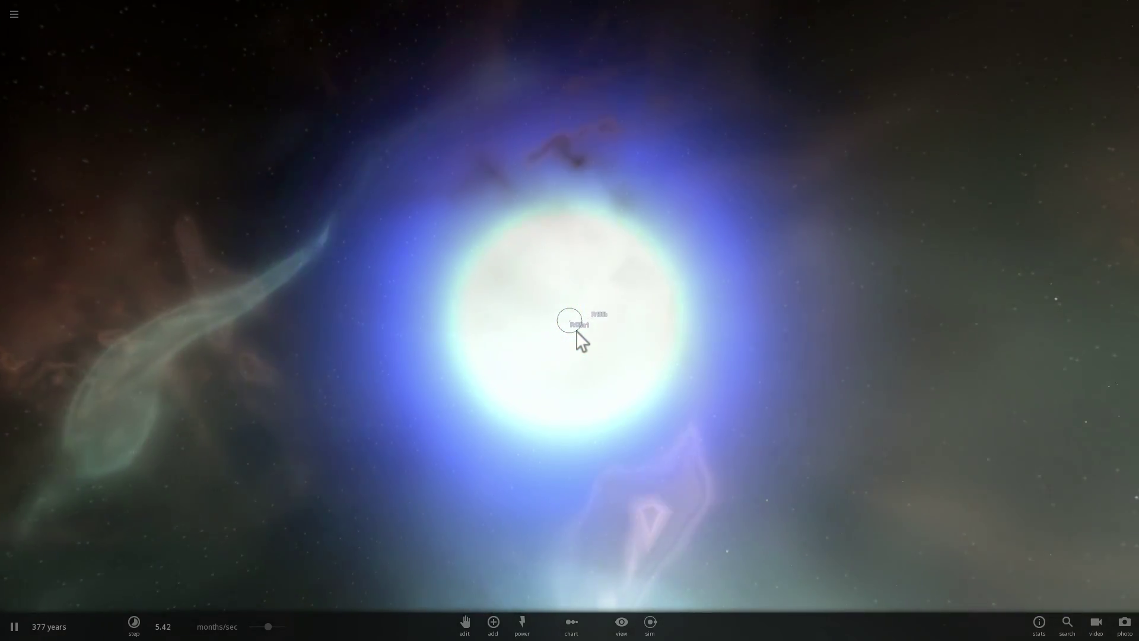
pyautogui.scroll(6, 576, 329)
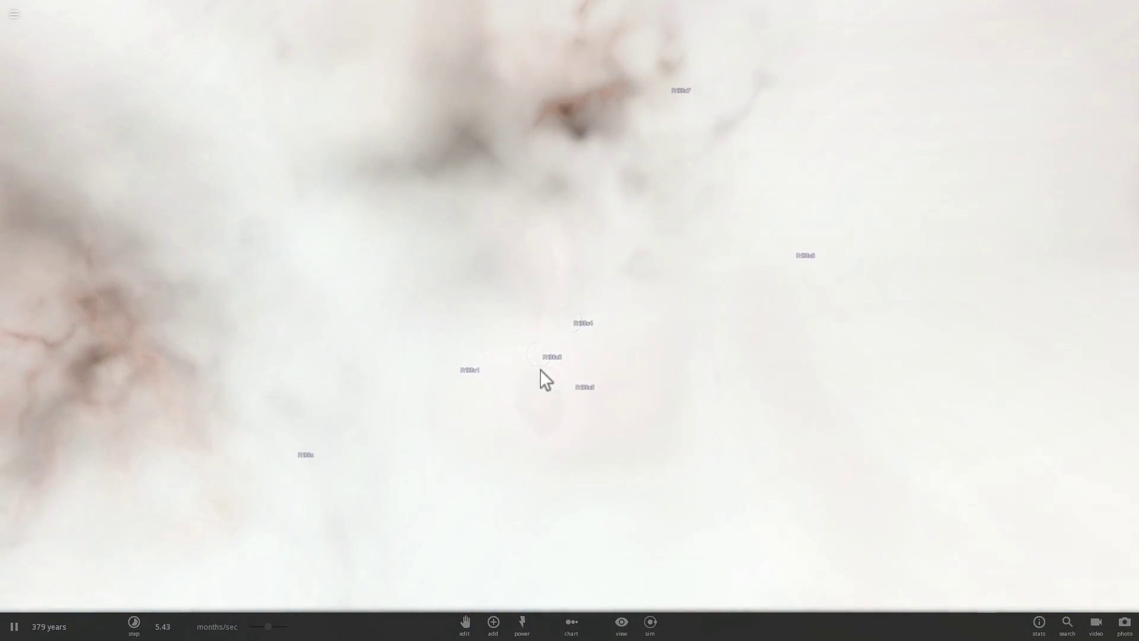
pyautogui.click(542, 357)
pyautogui.scroll(3, 543, 354)
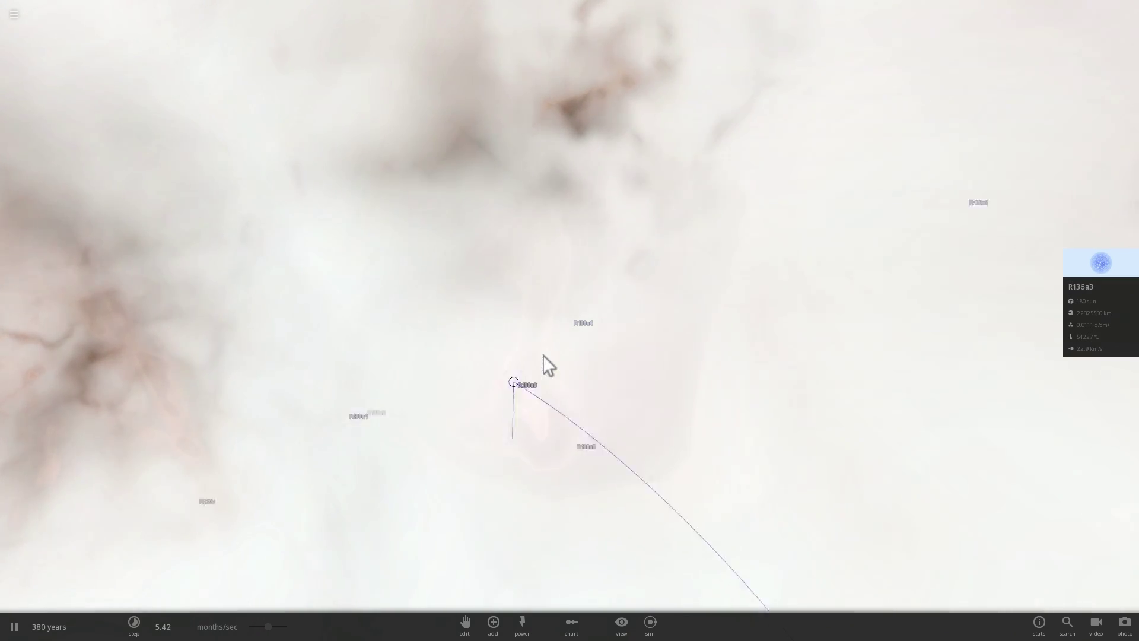
pyautogui.scroll(-10, 543, 354)
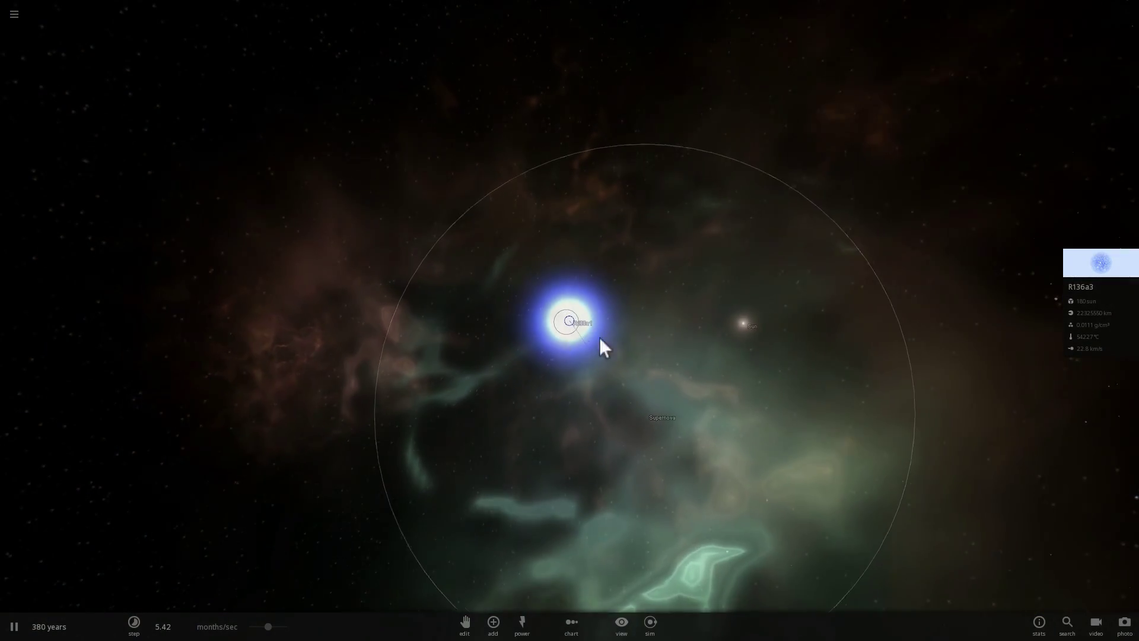
# Step: Select the Sun to compare its glow with the cluster from far away, and clear the selection
pyautogui.click(721, 326)
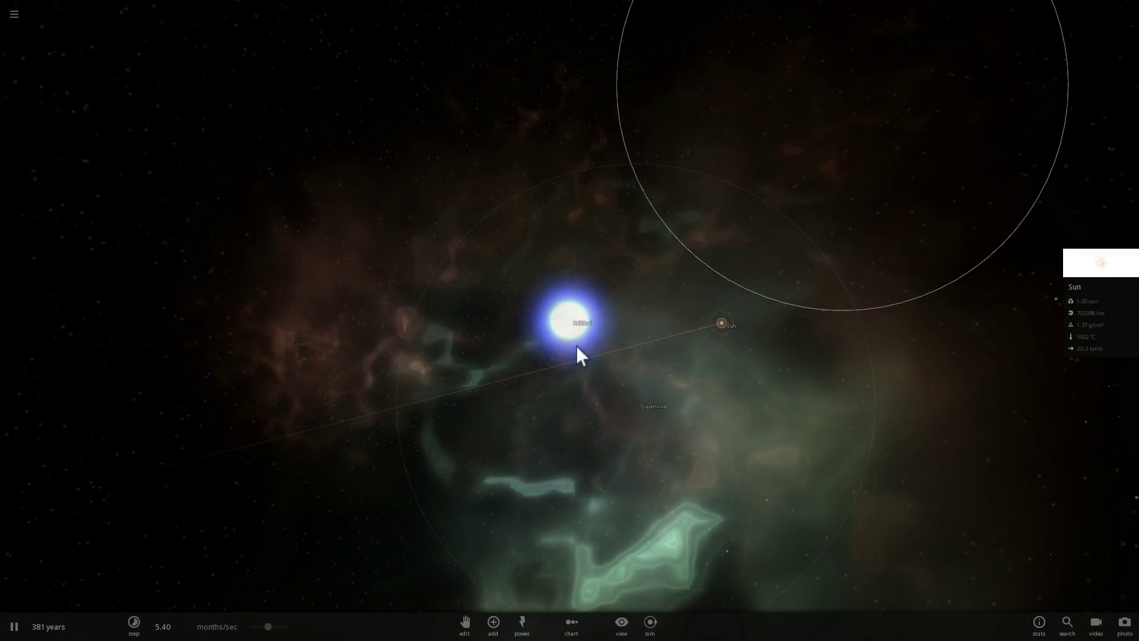
pyautogui.scroll(-5, 577, 348)
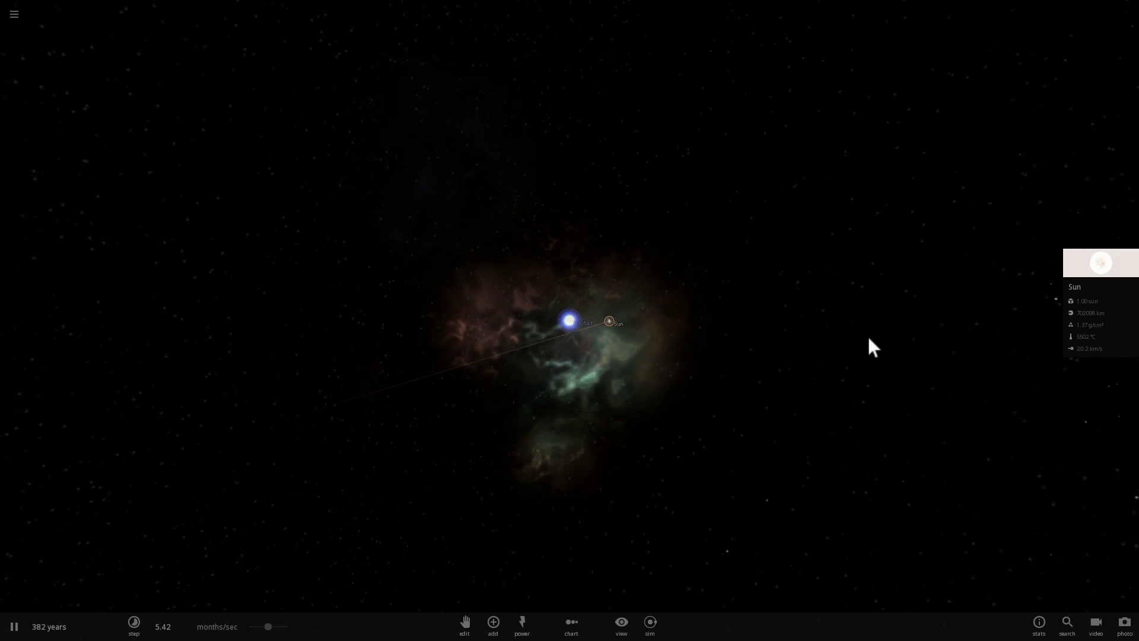
pyautogui.click(867, 338)
pyautogui.scroll(-3, 855, 341)
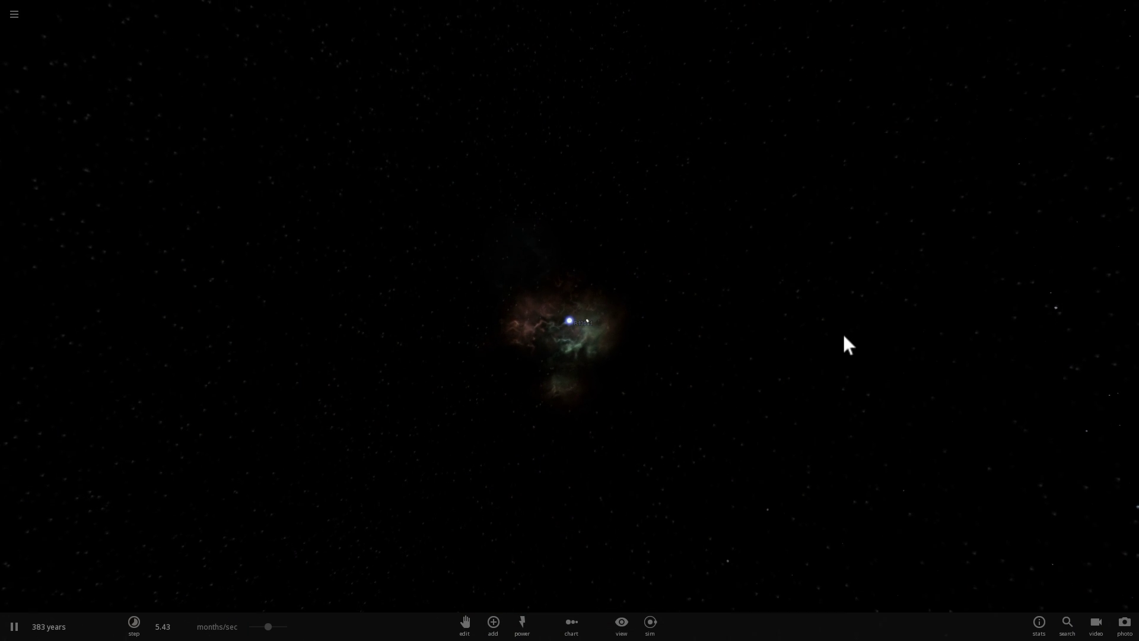
# Step: Examine the glowing cluster and the nearby Sun at closer range from several angles
pyautogui.scroll(5, 782, 344)
pyautogui.scroll(3, 770, 345)
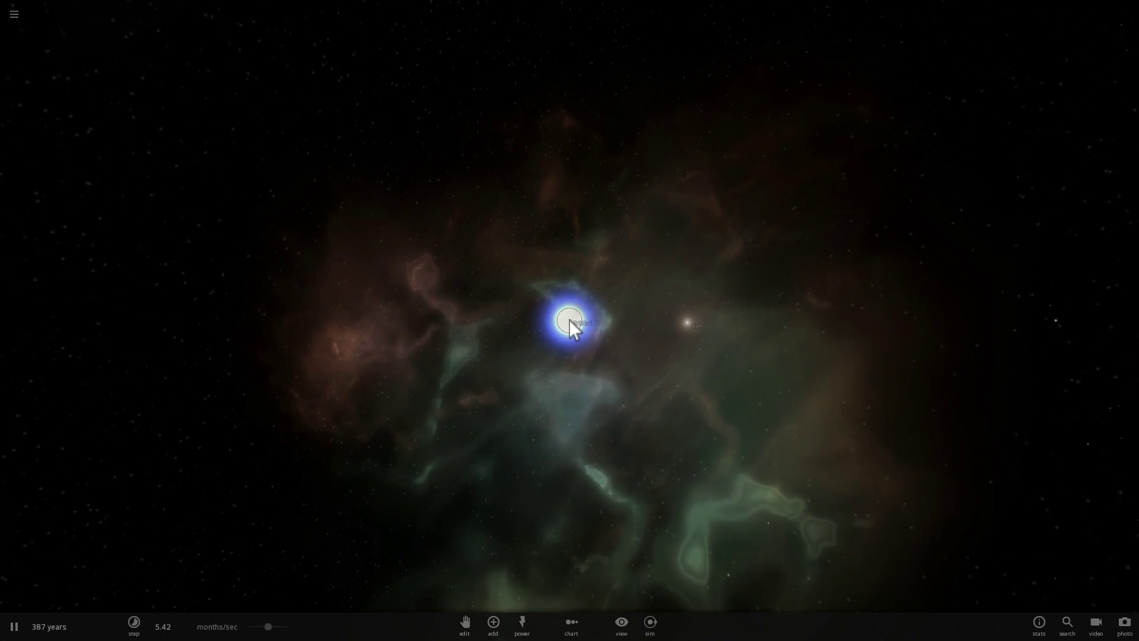
pyautogui.moveTo(573, 323); pyautogui.dragTo(715, 340, button='right')
pyautogui.scroll(5, 588, 322)
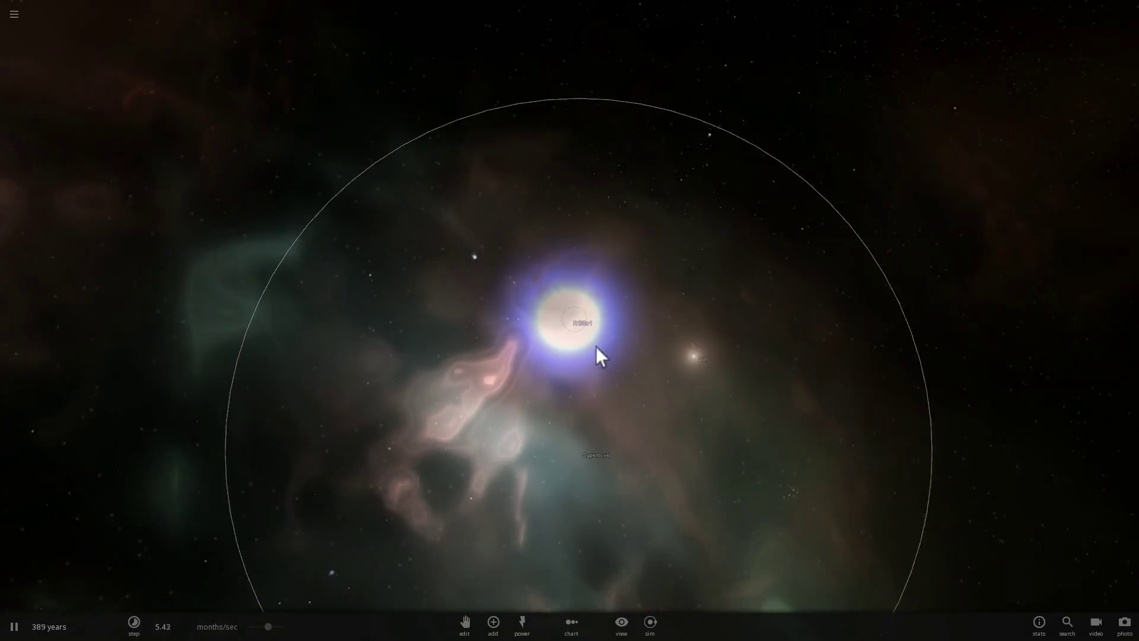
pyautogui.moveTo(574, 359); pyautogui.dragTo(509, 351, button='right')
pyautogui.moveTo(591, 364); pyautogui.dragTo(462, 401, button='right')
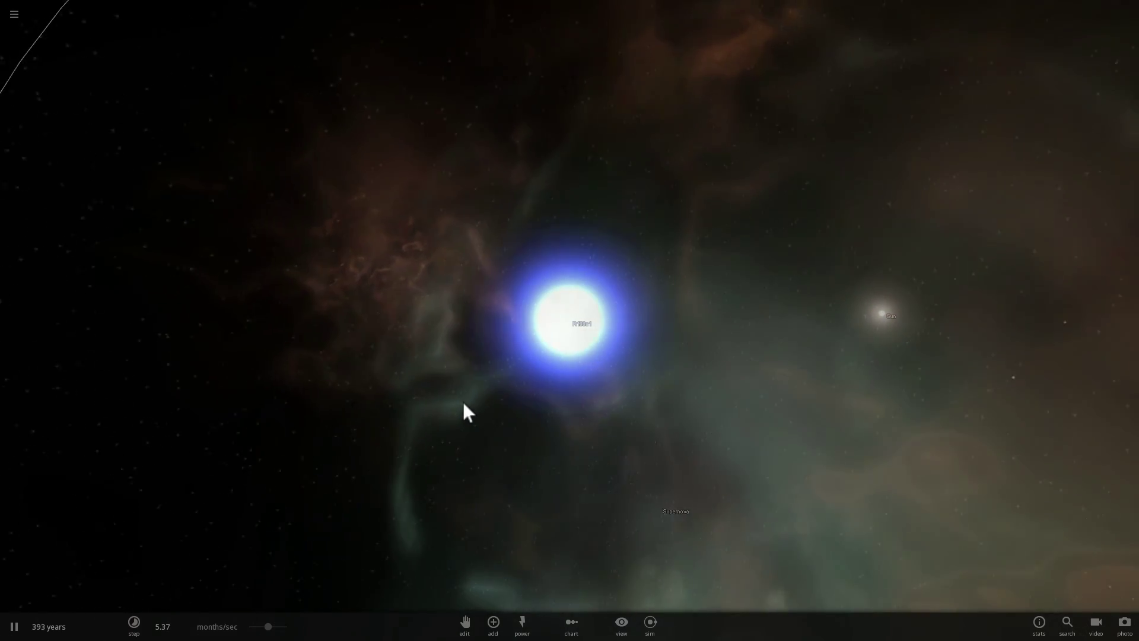
# Step: Close the supernova's properties, return to a view of the whole cluster, and resume the simulation
pyautogui.click(568, 320)
pyautogui.scroll(5, 572, 319)
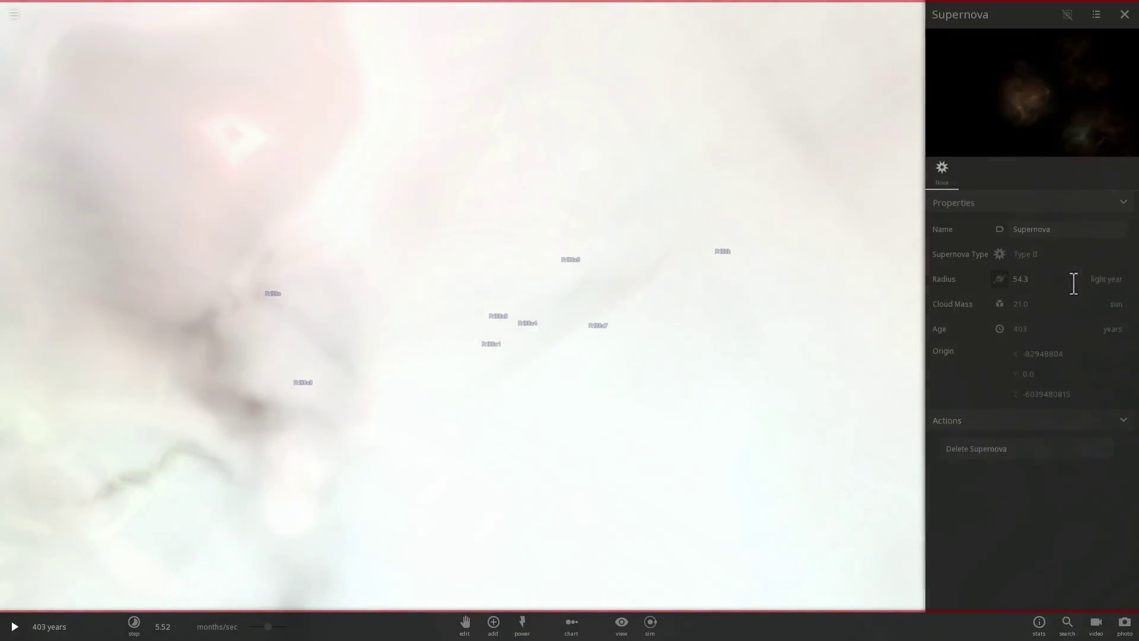
pyautogui.click(764, 322)
pyautogui.scroll(-8, 763, 322)
pyautogui.press('space')
pyautogui.scroll(-5, 806, 382)
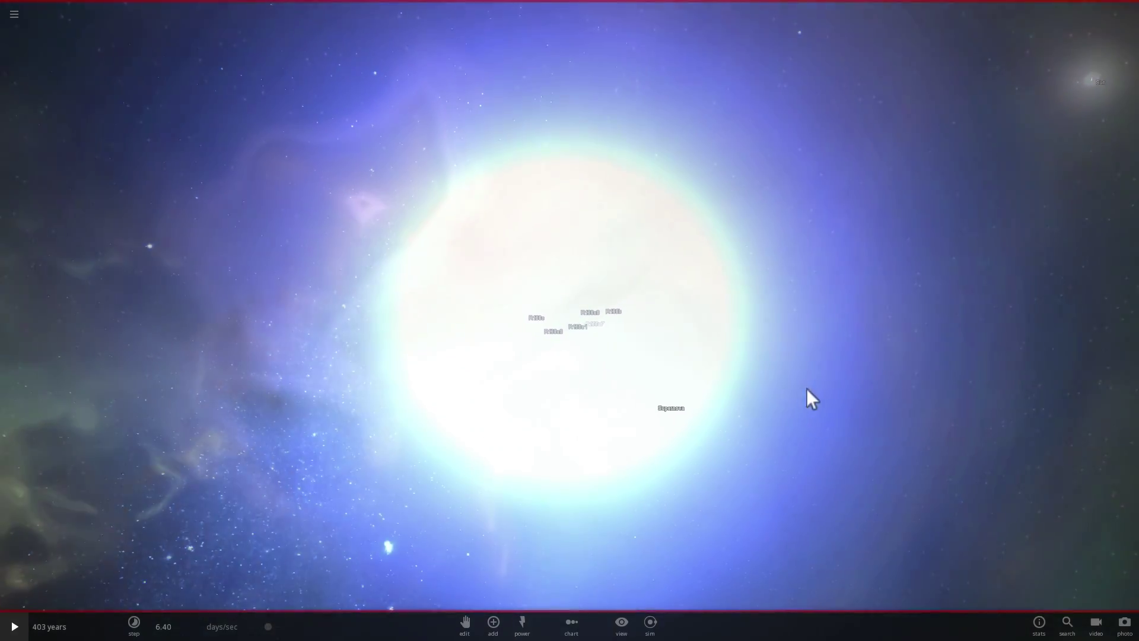
pyautogui.scroll(-5, 746, 357)
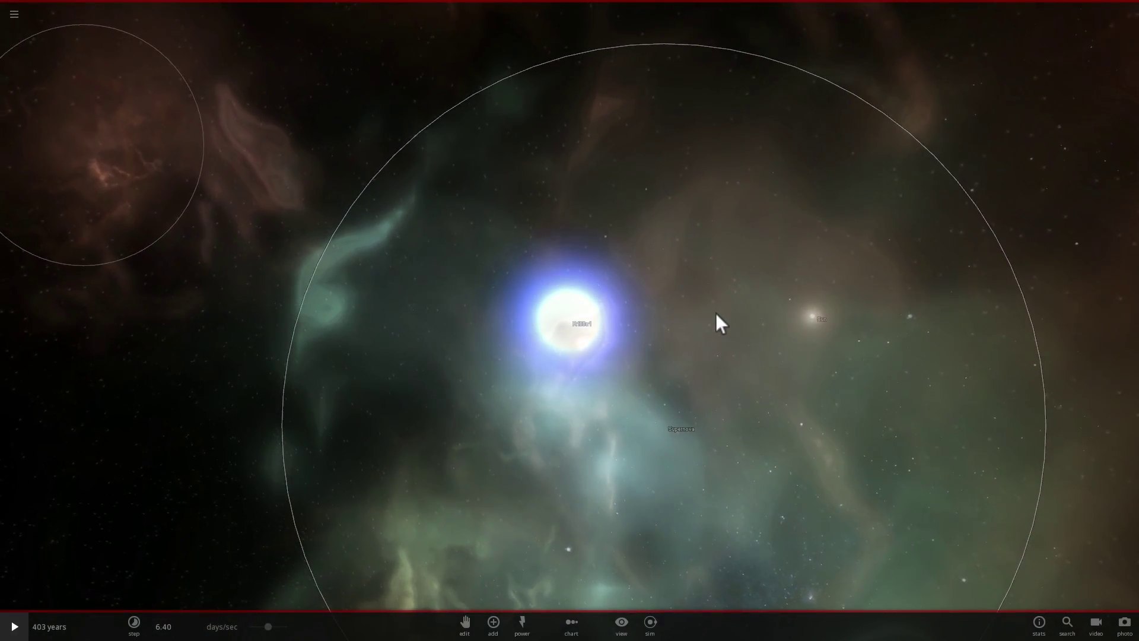
pyautogui.press('space')
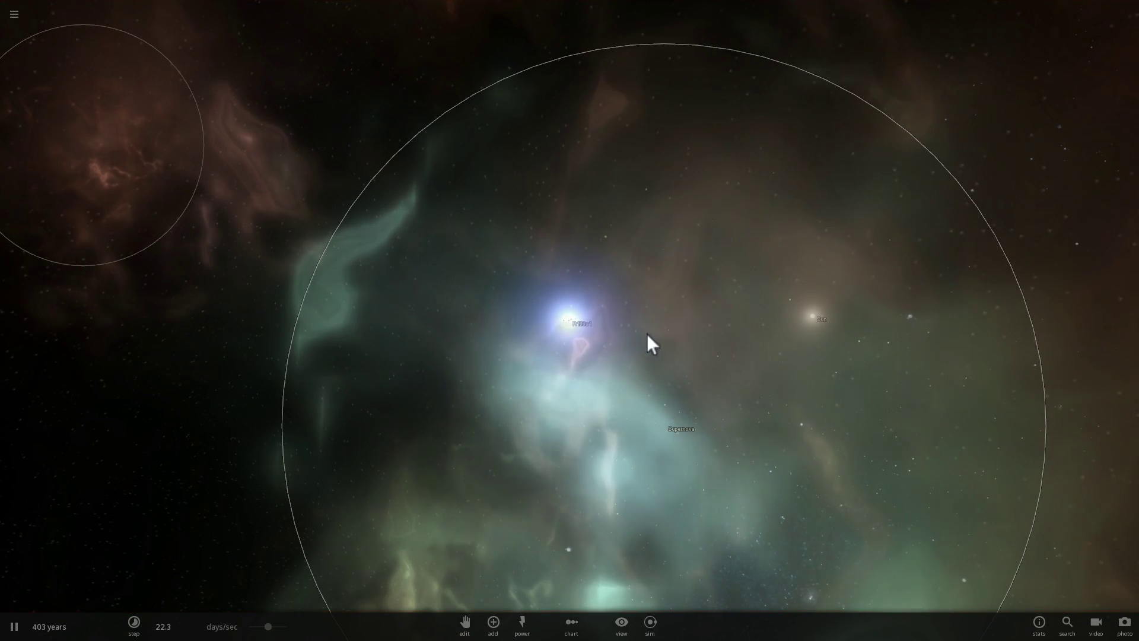
# Step: Frame the exploding cluster star and raise the simulation speed to about 2.75 years/sec to expand its nova remnant
pyautogui.moveTo(675, 336); pyautogui.dragTo(554, 340, button='right')
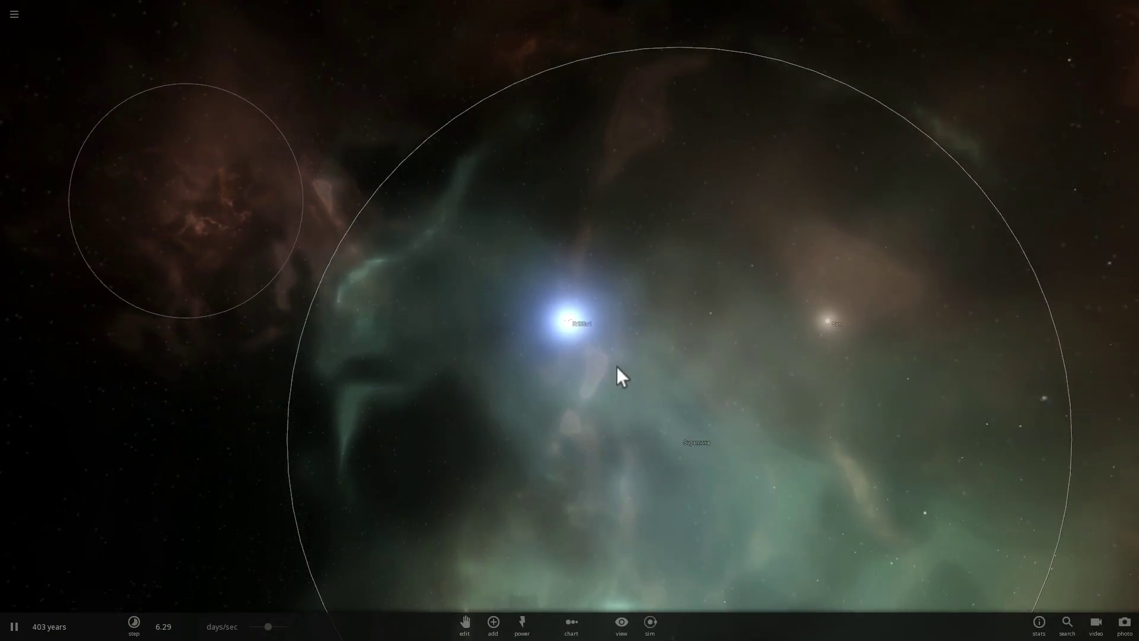
pyautogui.moveTo(617, 365); pyautogui.dragTo(606, 376, button='right')
pyautogui.scroll(3, 607, 377)
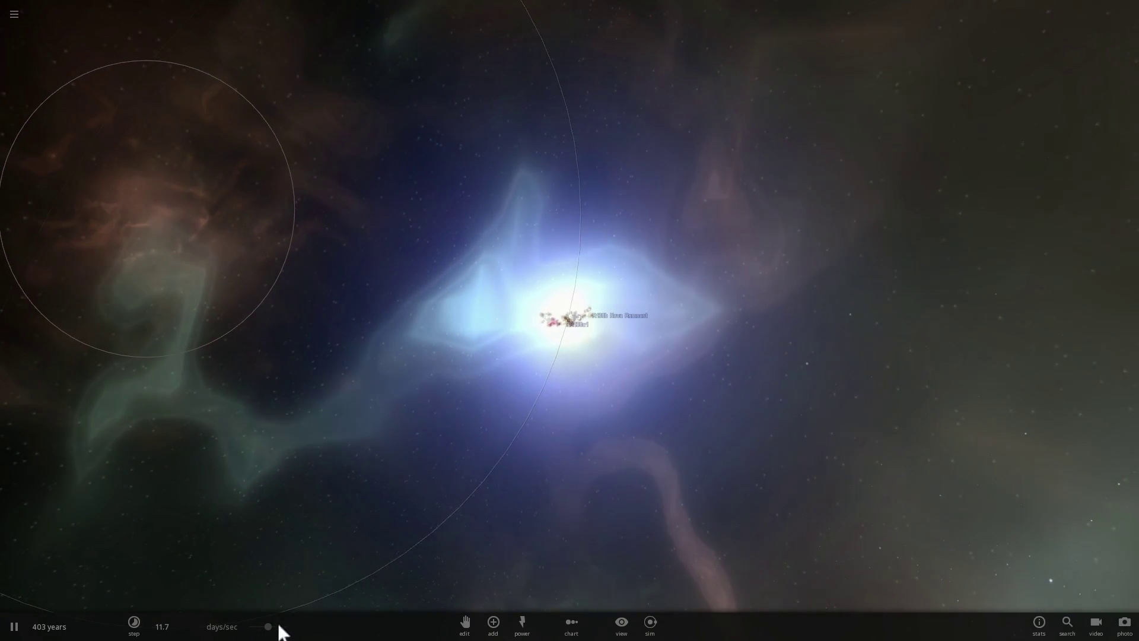
pyautogui.moveTo(274, 628); pyautogui.dragTo(286, 630)
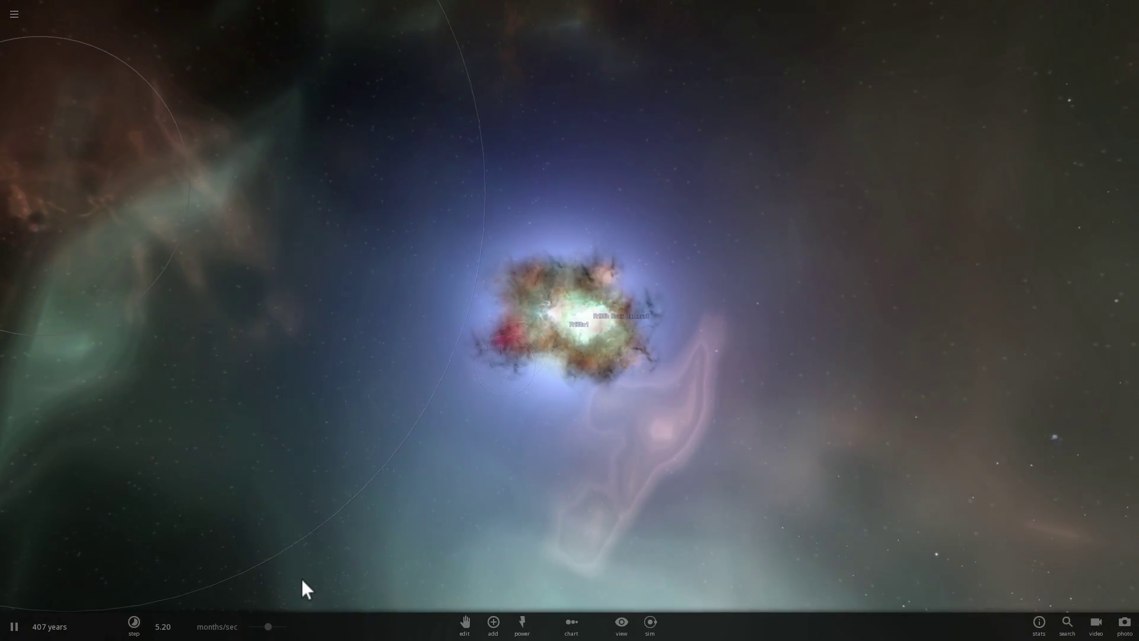
pyautogui.moveTo(287, 630); pyautogui.dragTo(287, 630)
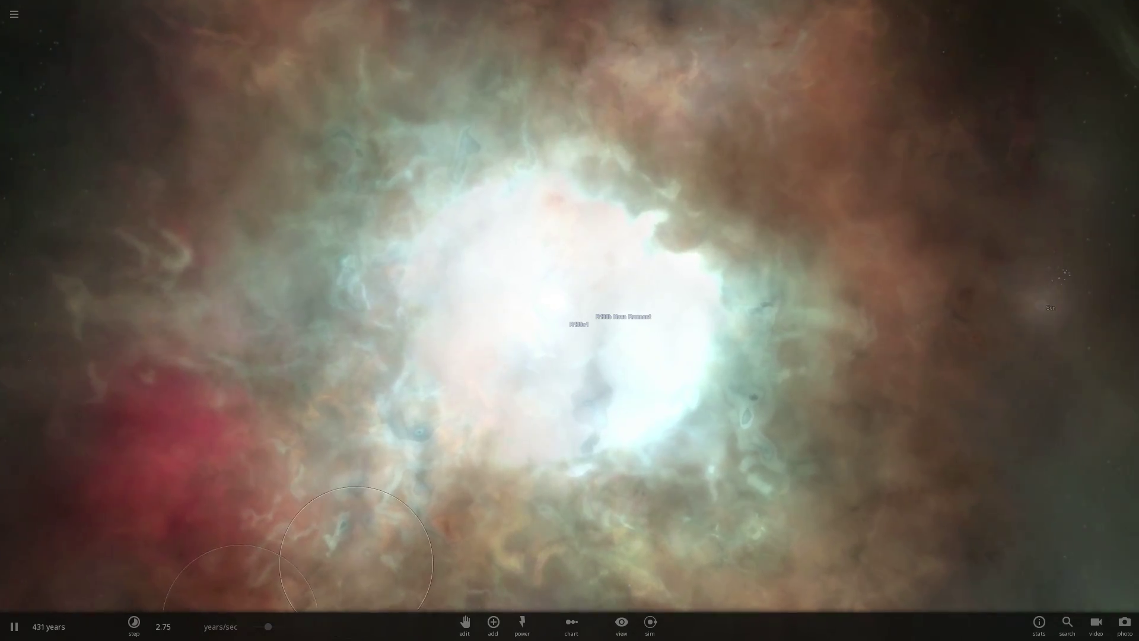
# Step: Raise the simulation speed to about 9.1 years/sec to expand the nova remnant across the nebula
pyautogui.moveTo(275, 632); pyautogui.dragTo(288, 632)
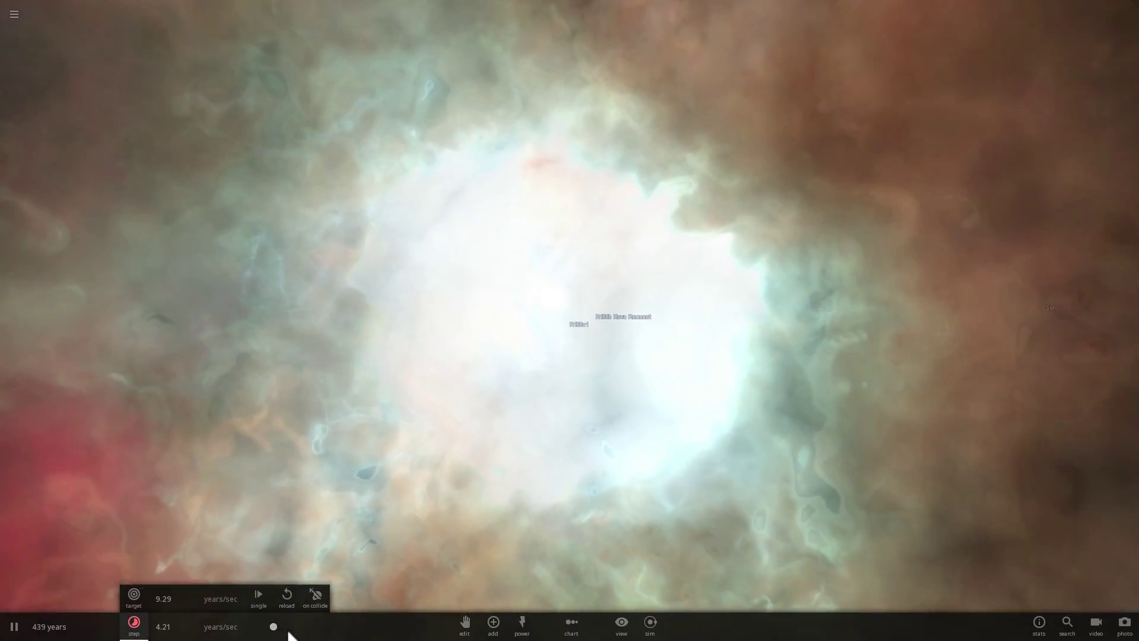
pyautogui.scroll(-6, 611, 397)
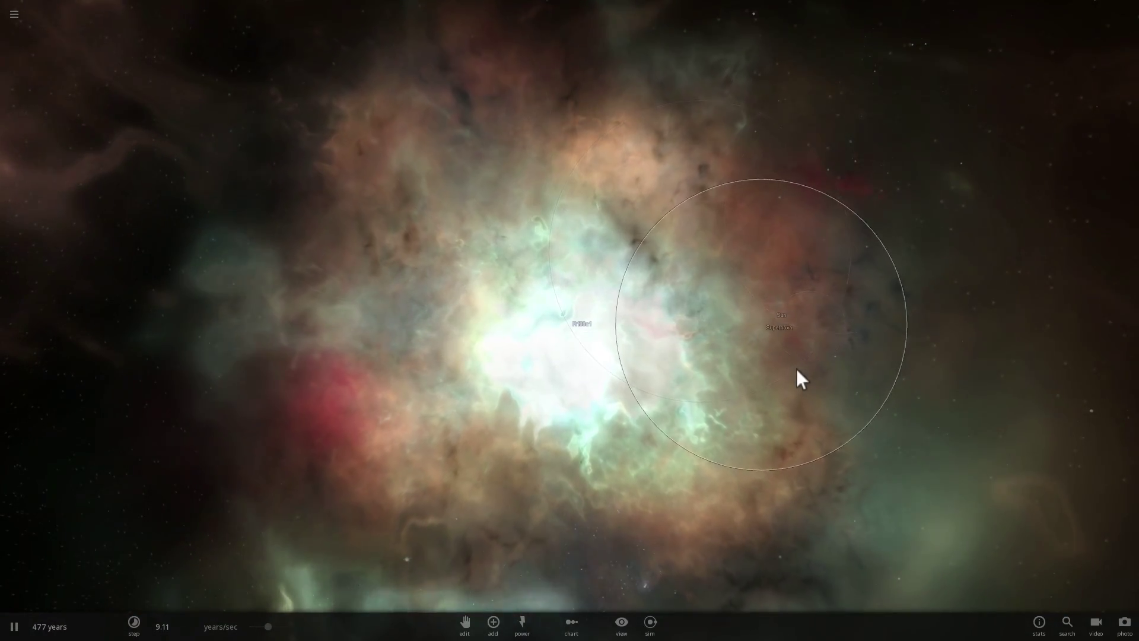
pyautogui.scroll(-5, 709, 371)
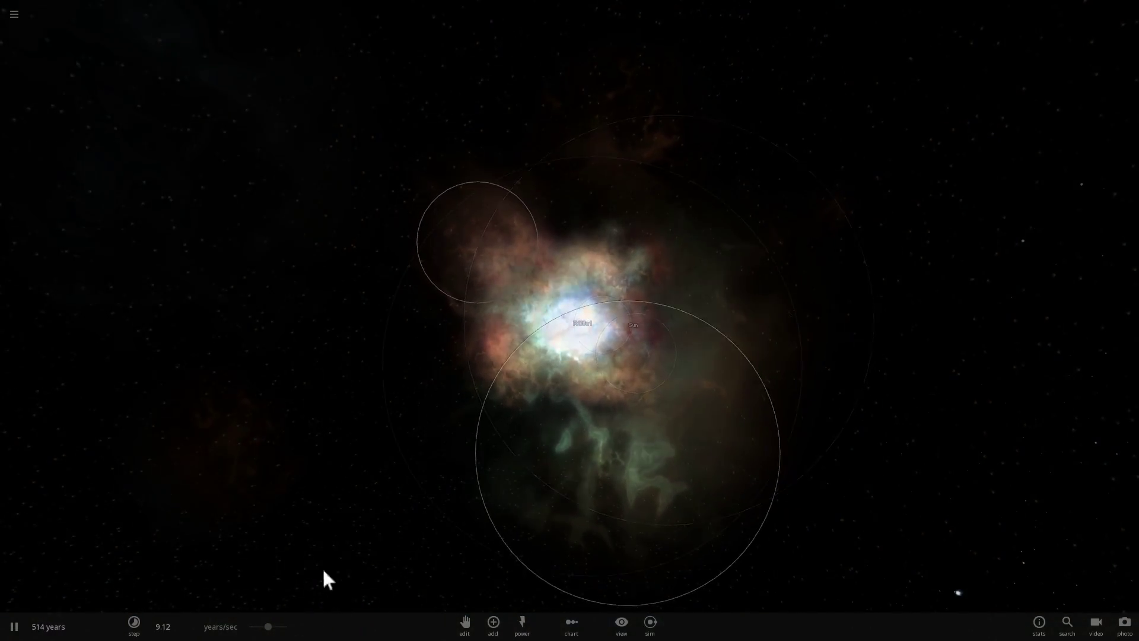
# Step: Raise the simulation speed to about 224 years/sec and examine the glowing nebula around the cluster
pyautogui.moveTo(282, 633); pyautogui.dragTo(284, 627)
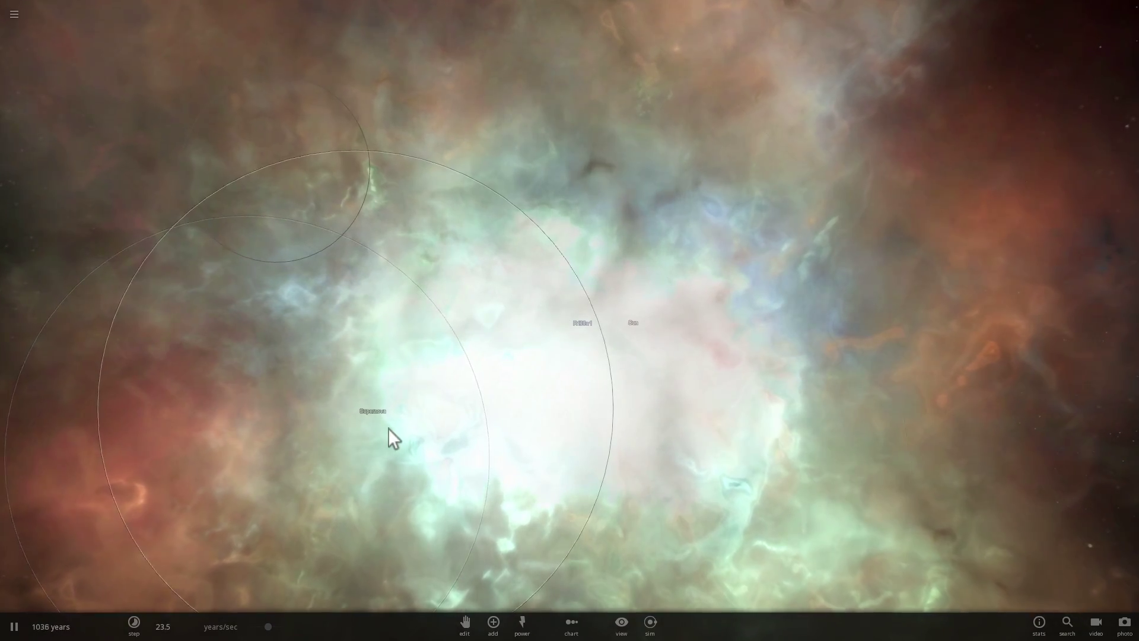
pyautogui.moveTo(273, 627); pyautogui.dragTo(292, 625)
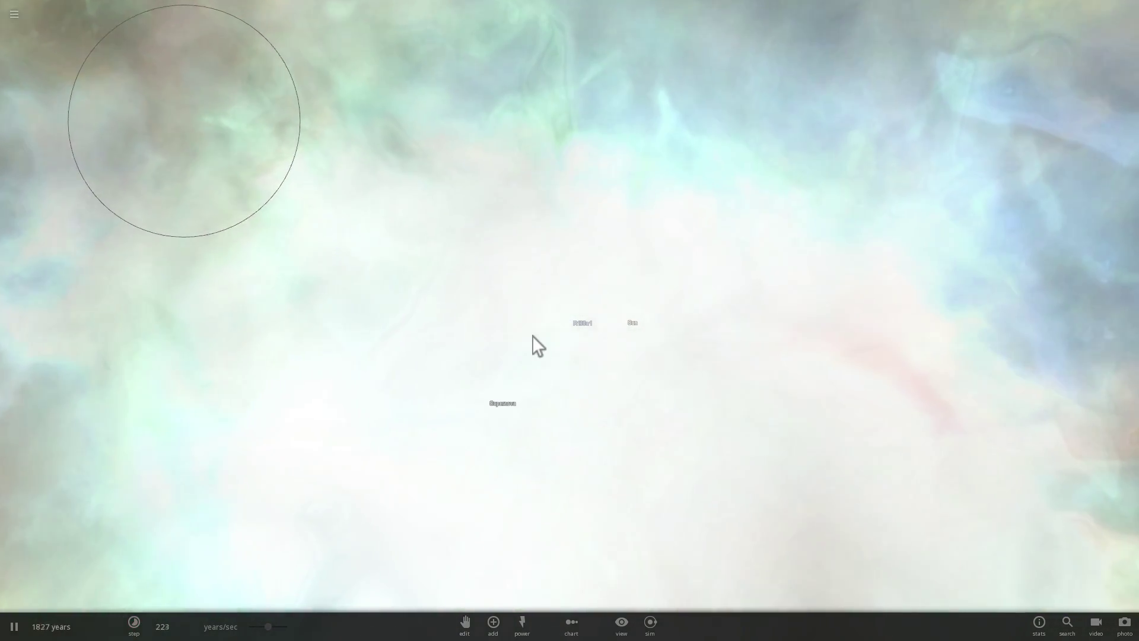
pyautogui.scroll(-5, 585, 330)
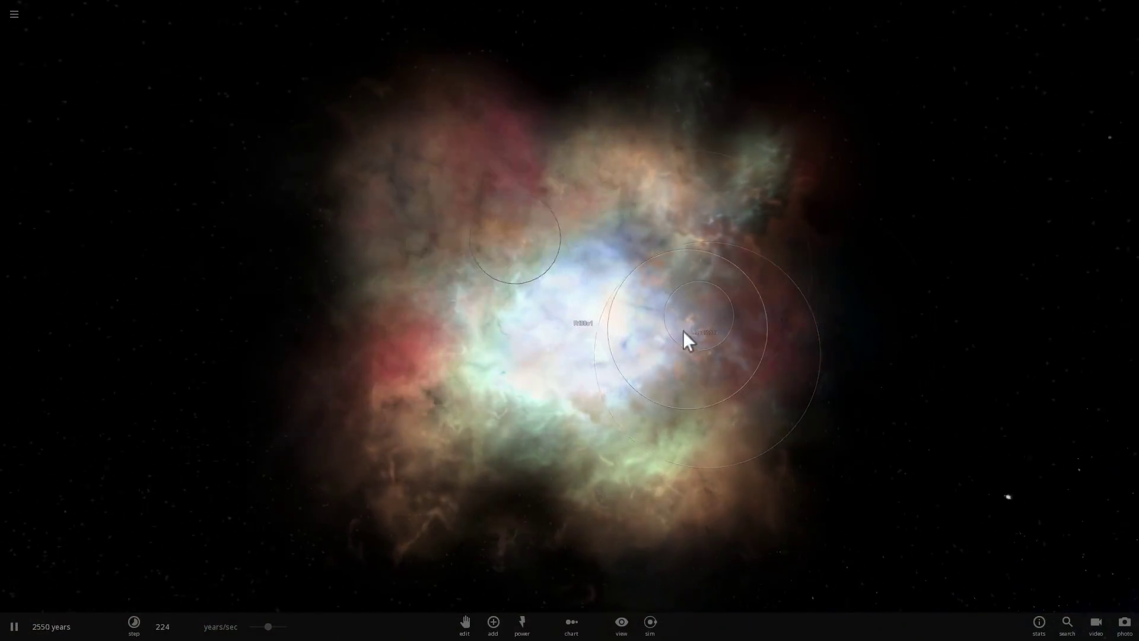
pyautogui.scroll(5, 629, 344)
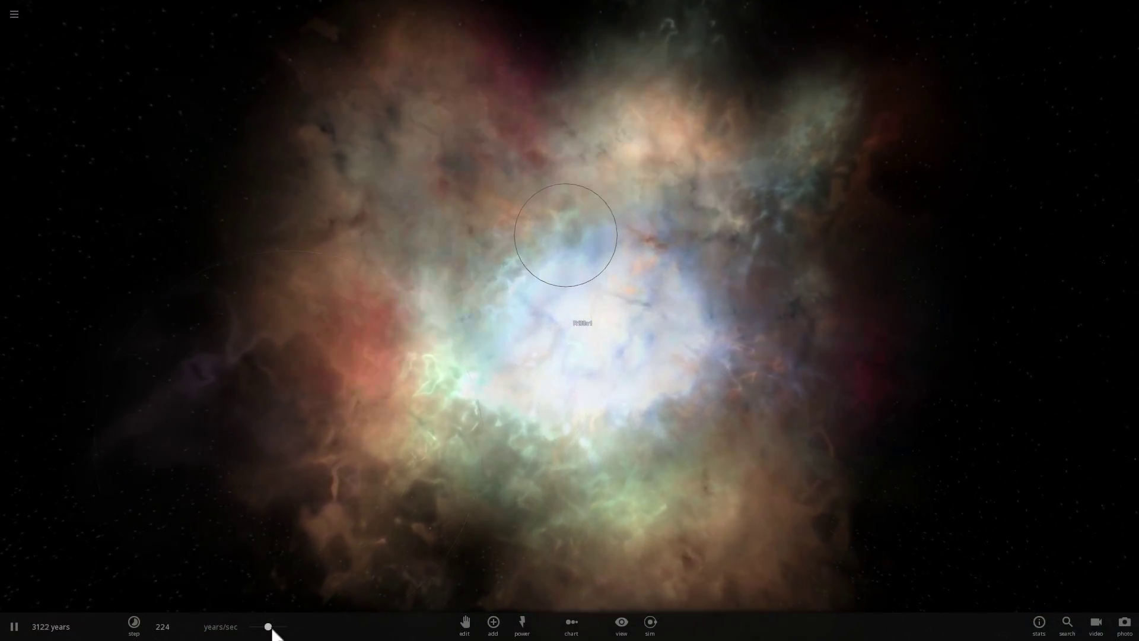
# Step: Speed the simulation up to about 21175 years/sec to let the nebula disperse
pyautogui.moveTo(268, 627); pyautogui.dragTo(281, 627)
pyautogui.scroll(-5, 611, 504)
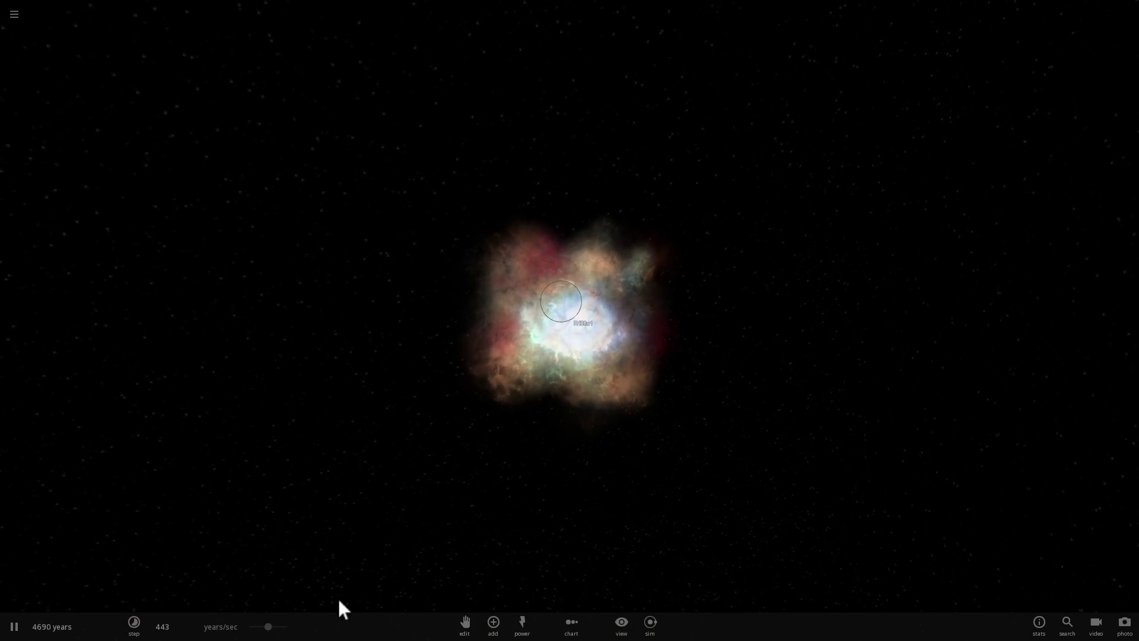
pyautogui.moveTo(269, 628); pyautogui.dragTo(280, 632)
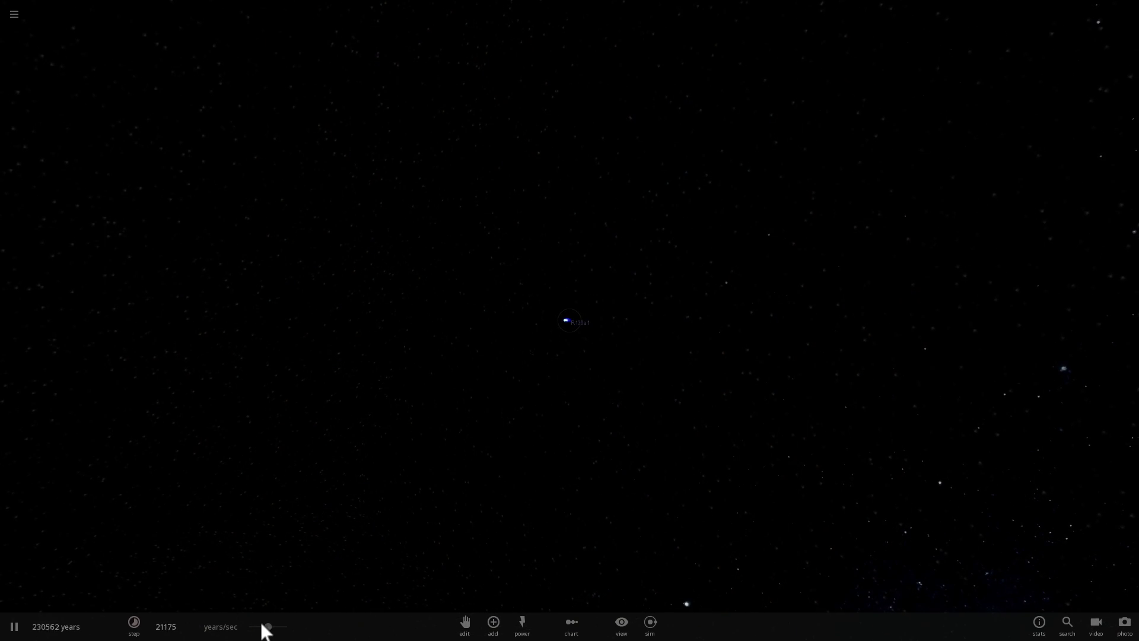
# Step: Slow the simulation to about 99 years/sec and select R136a1 to examine the diverging trails of the cluster's stars and remnants
pyautogui.moveTo(262, 633); pyautogui.dragTo(230, 630)
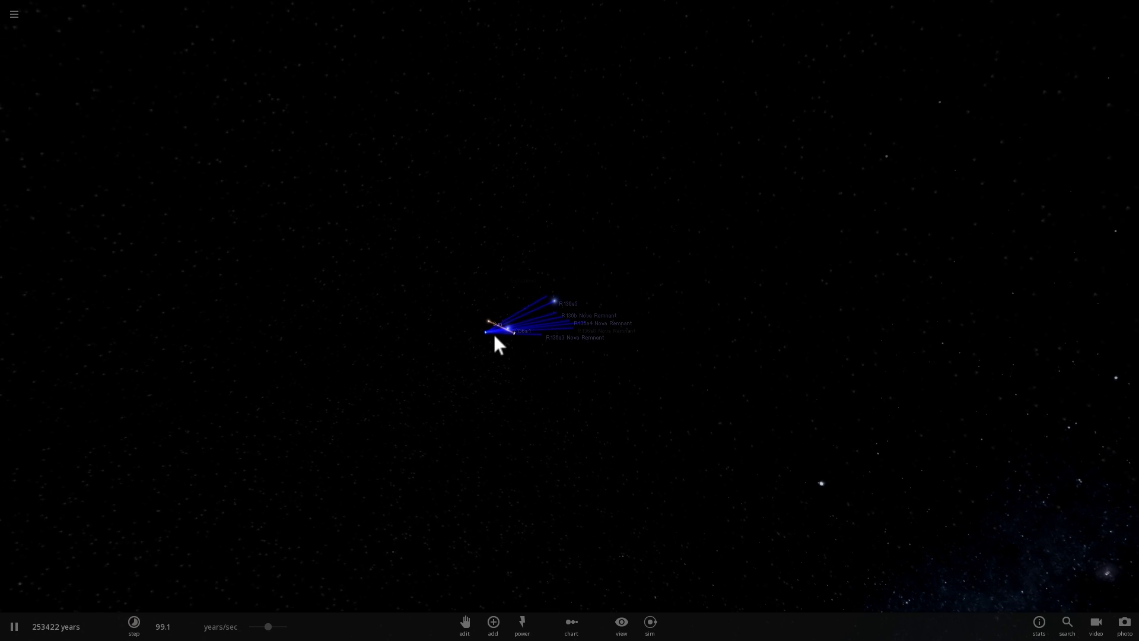
pyautogui.click(505, 328)
pyautogui.scroll(8, 547, 354)
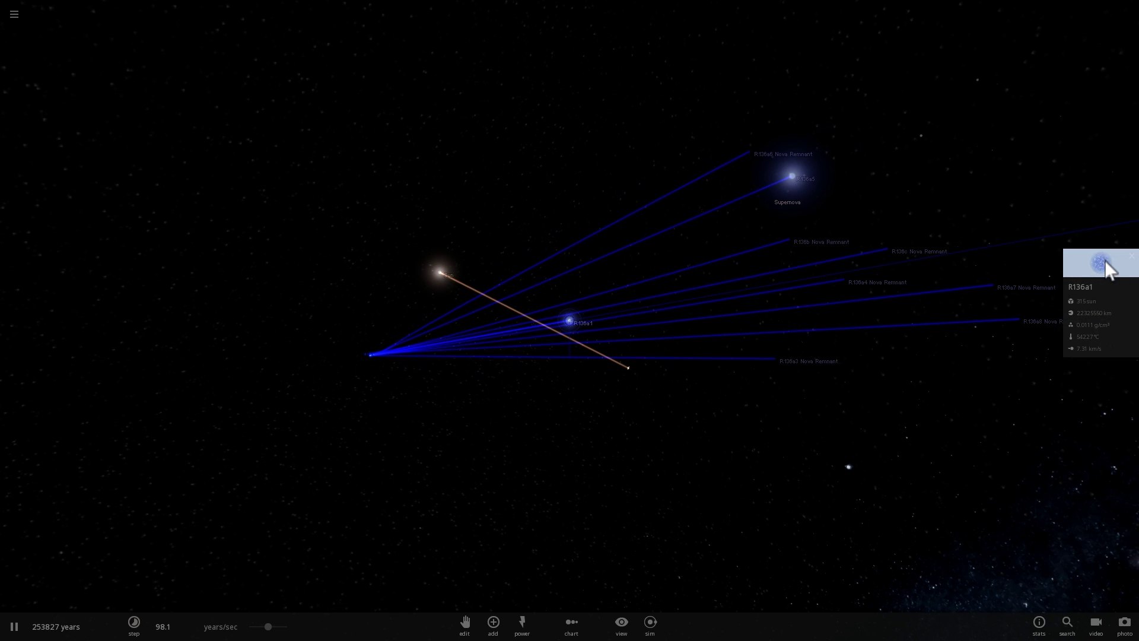
pyautogui.moveTo(735, 289); pyautogui.dragTo(831, 320, button='right')
pyautogui.moveTo(832, 324); pyautogui.dragTo(656, 372)
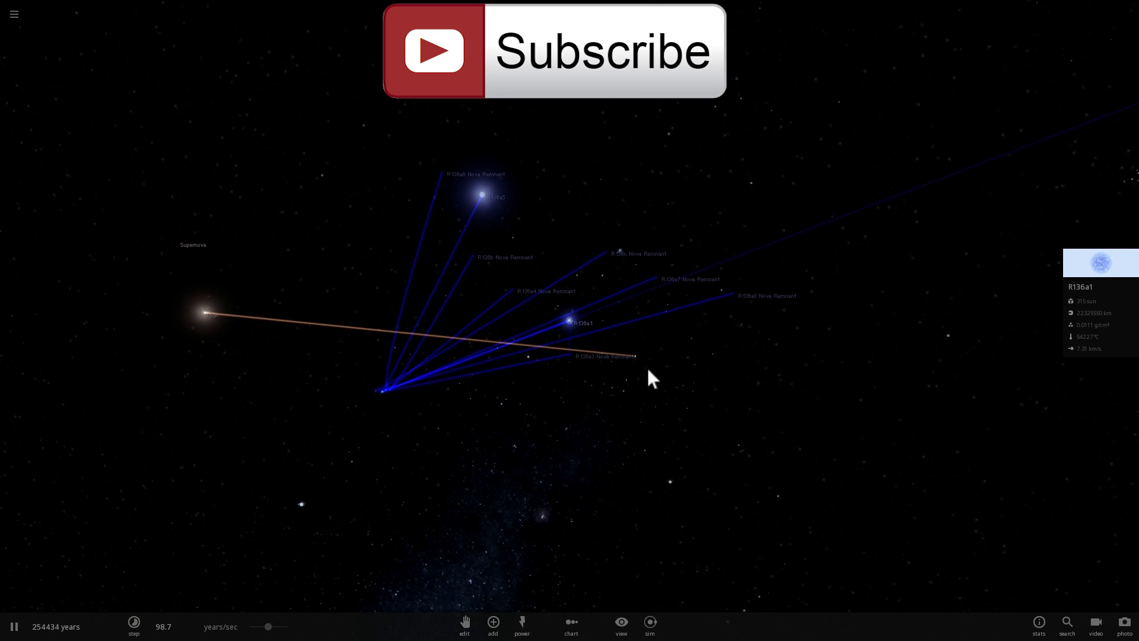
pyautogui.moveTo(602, 374); pyautogui.dragTo(659, 358, button='right')
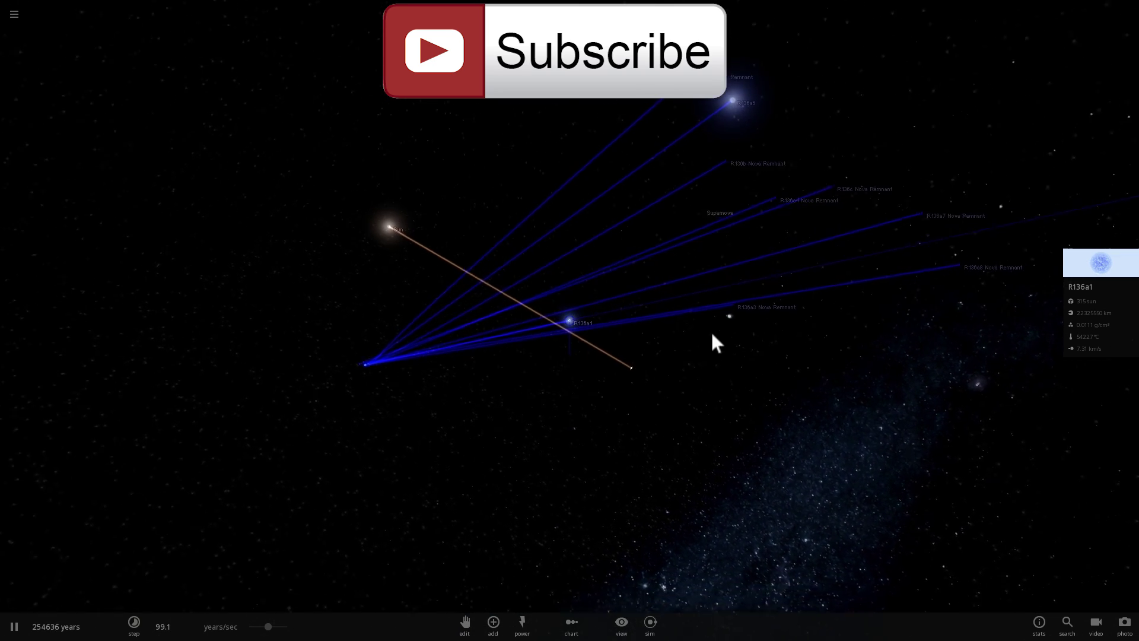
# Step: Focus on the star R136a5 and explode it with the simulation slowed to about 1.9 hours/sec
pyautogui.doubleClick(697, 216)
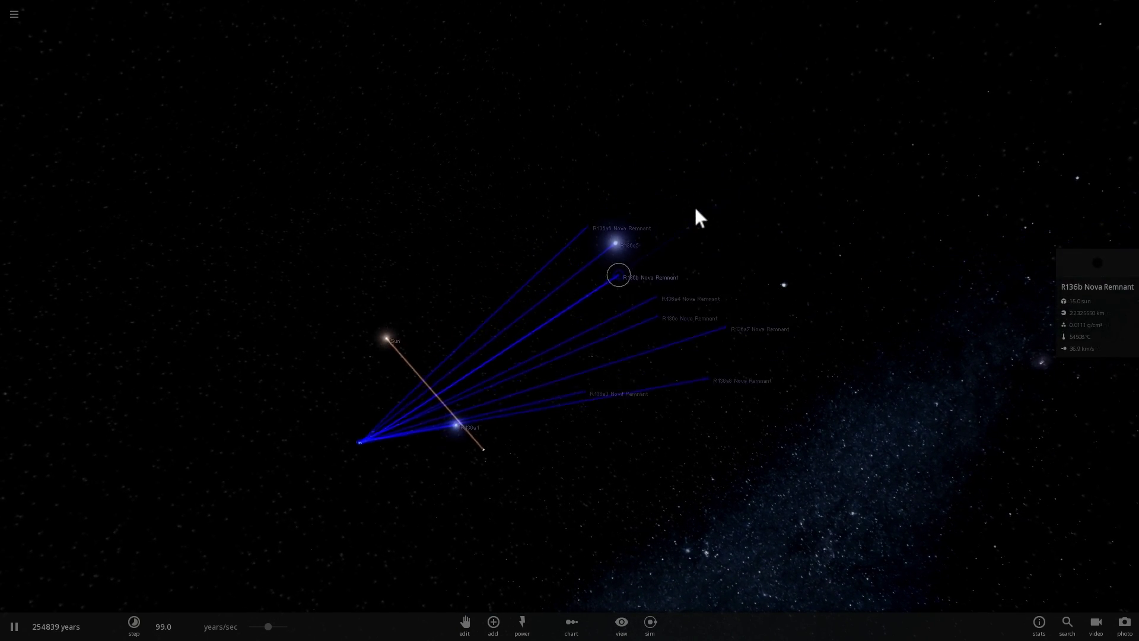
pyautogui.doubleClick(556, 293)
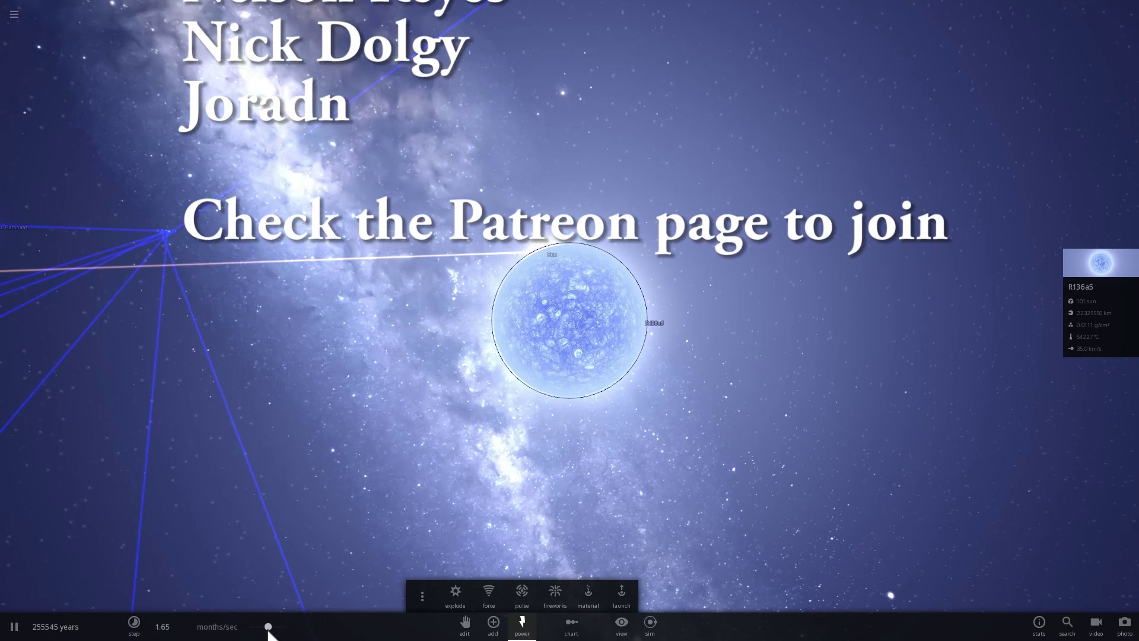
pyautogui.moveTo(267, 626); pyautogui.dragTo(226, 630)
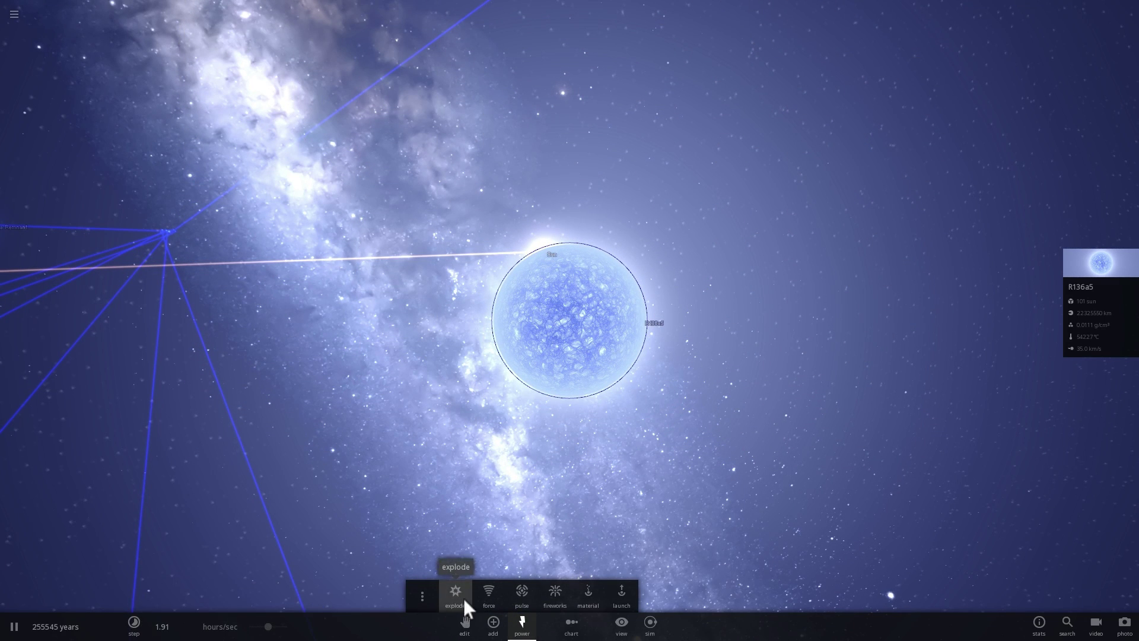
pyautogui.click(467, 588)
pyautogui.click(580, 349)
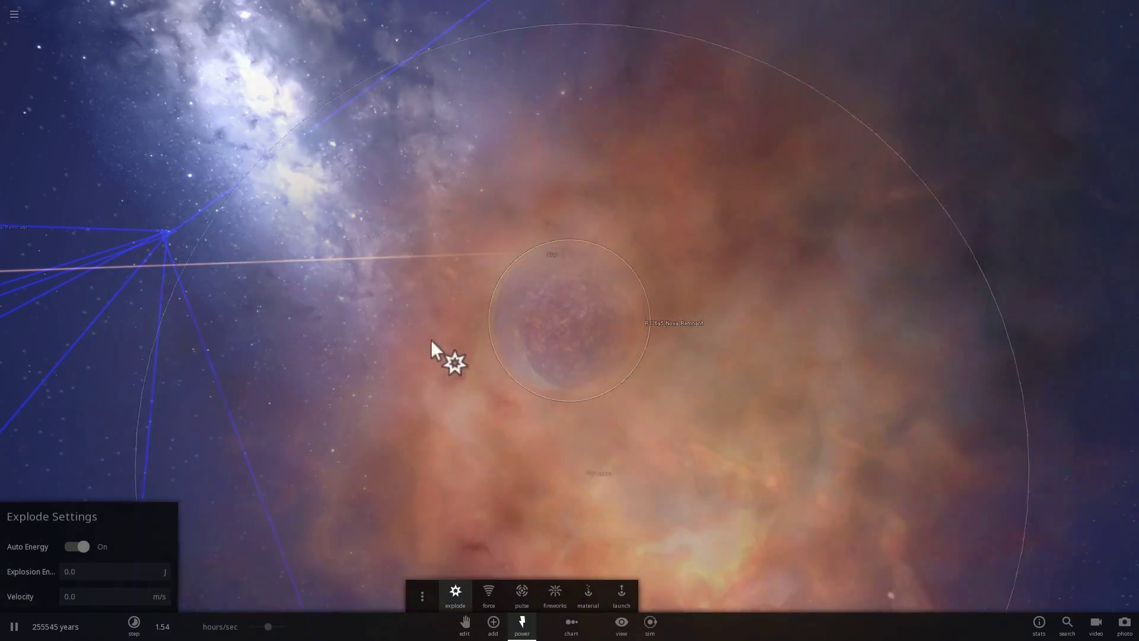
pyautogui.press('Escape')
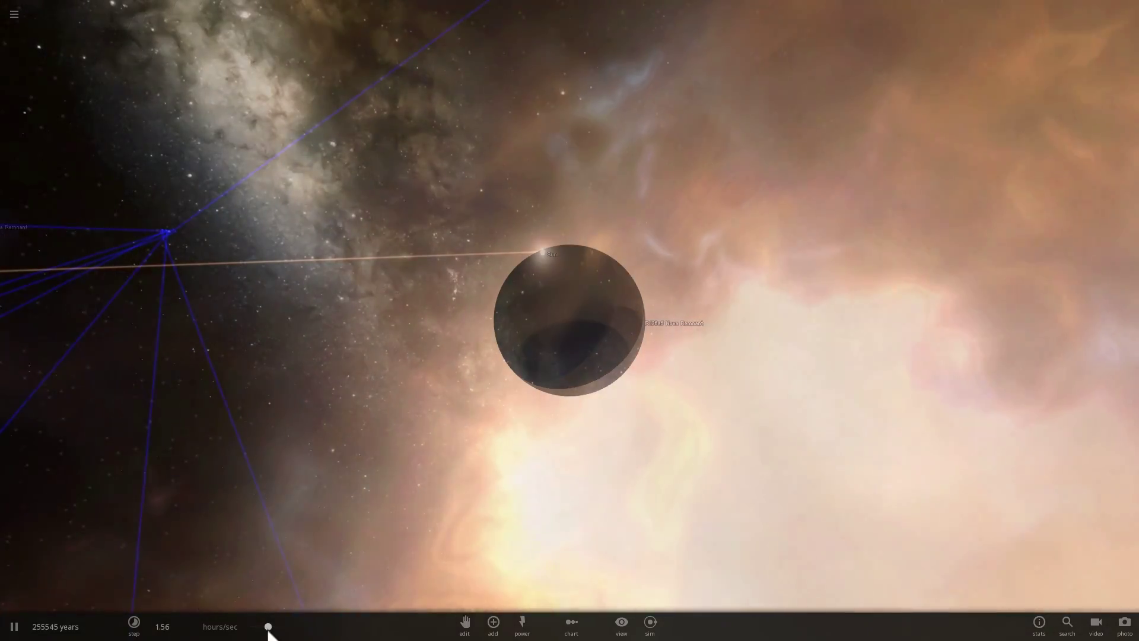
# Step: Raise the simulation speed to about 13 hours/sec and open the R136a5 nova remnant's properties to examine it up close
pyautogui.moveTo(268, 630); pyautogui.dragTo(292, 629)
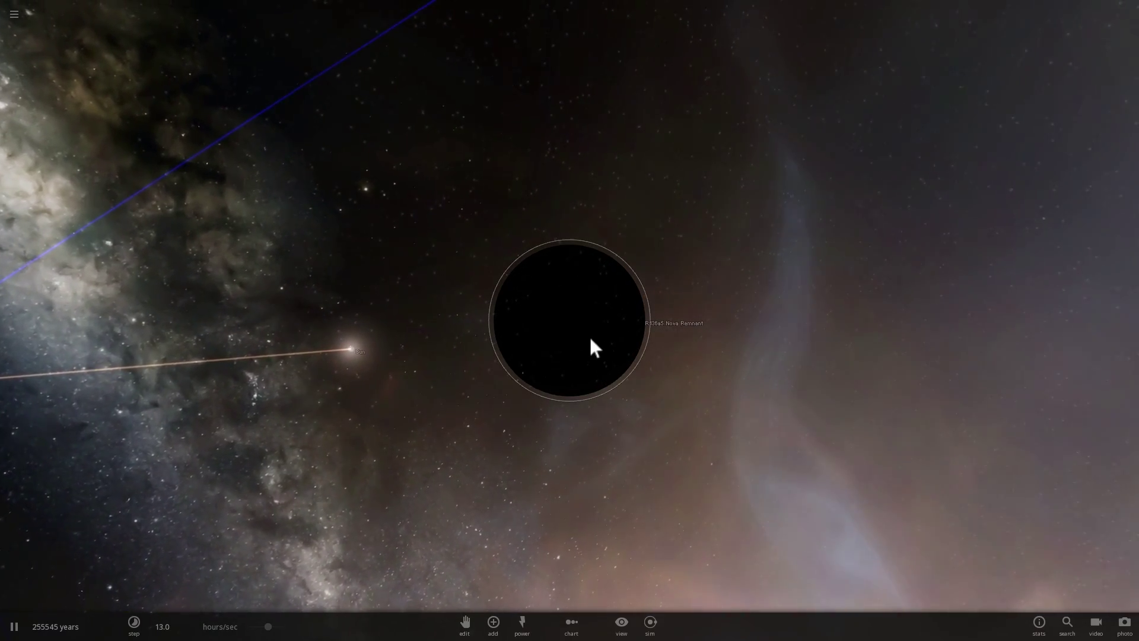
pyautogui.click(592, 337)
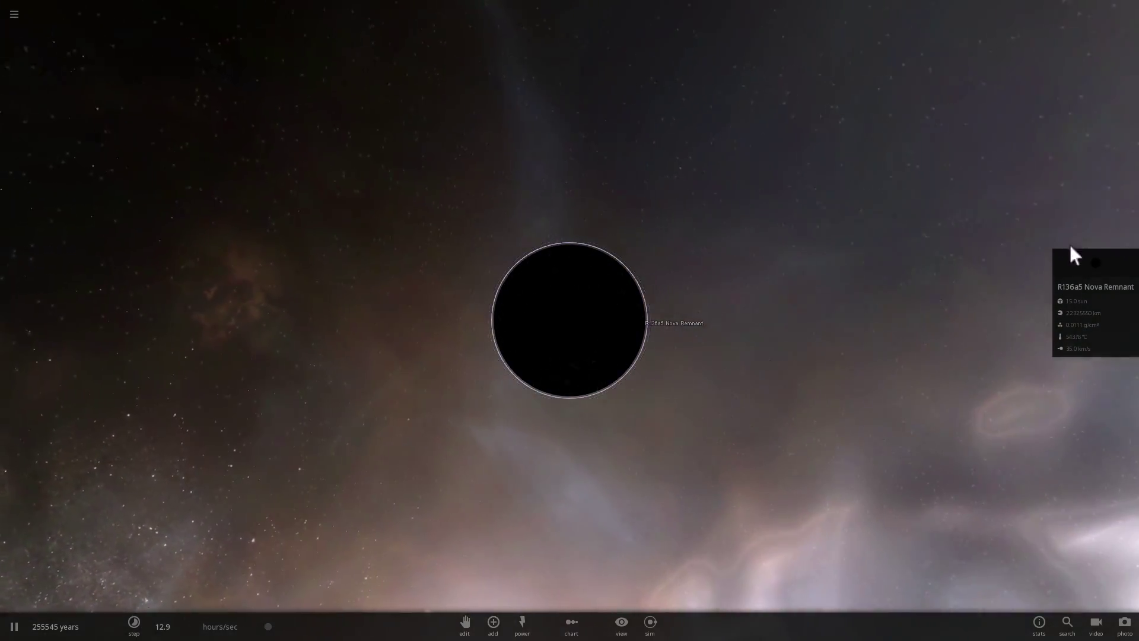
pyautogui.click(1099, 269)
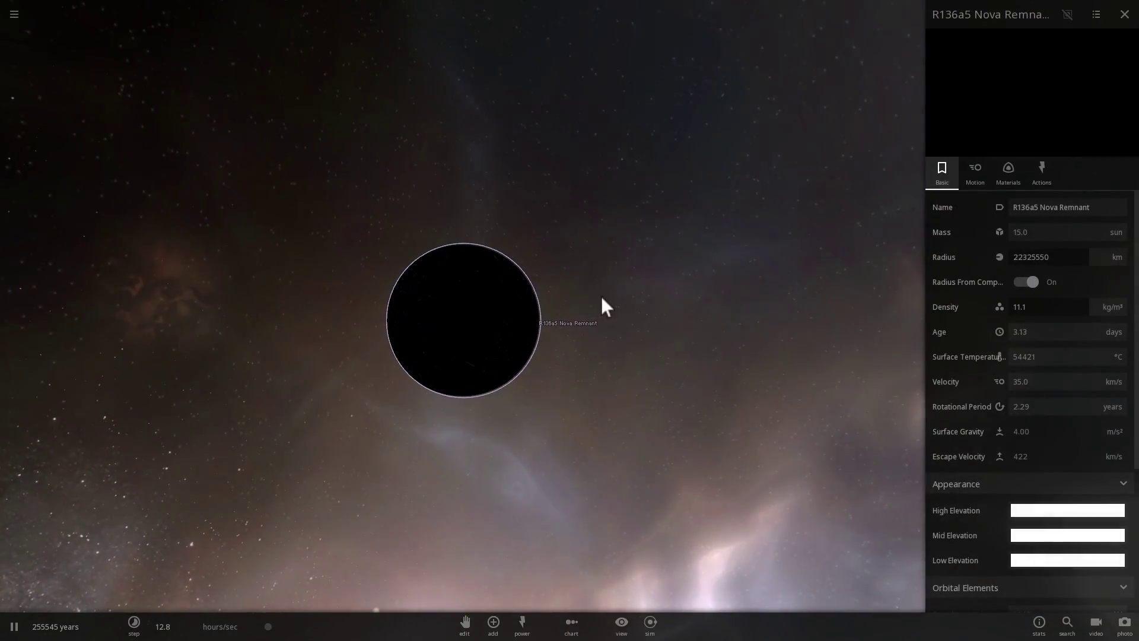
pyautogui.moveTo(600, 297); pyautogui.dragTo(672, 287)
pyautogui.scroll(3, 515, 338)
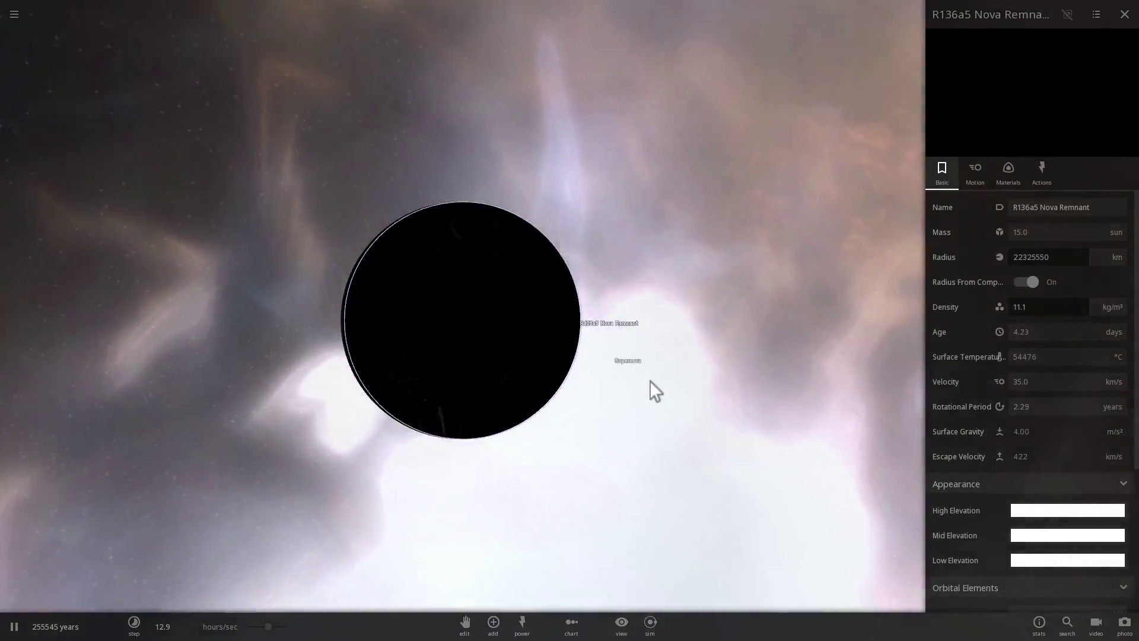